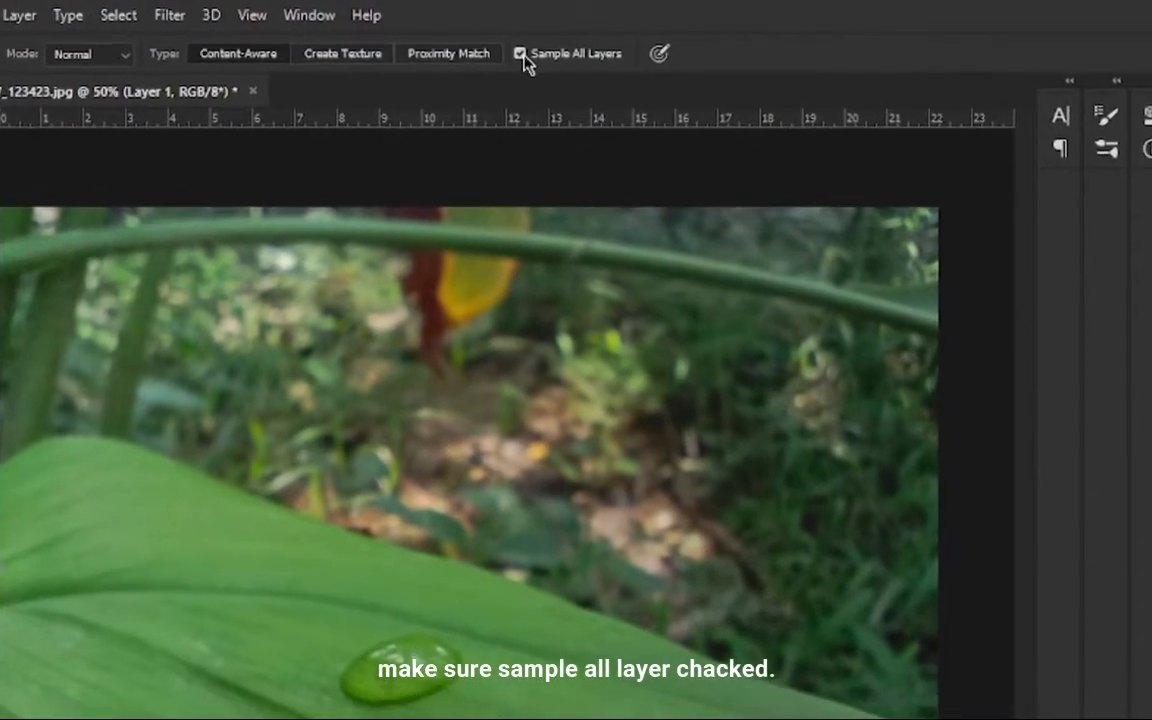
Enable Sample All Layers for the Spot Healing Brush and heal pale specks on the leaf's lower right with a size 19 brush
click(506, 47)
click(543, 66)
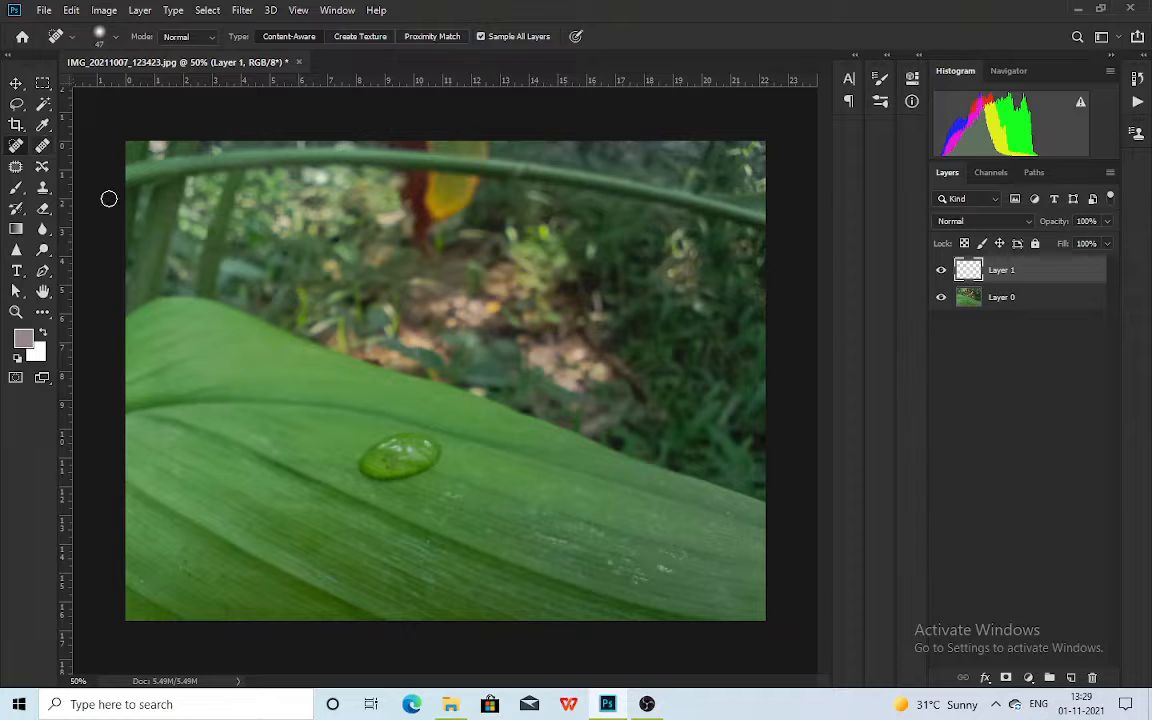
scroll(489, 527, up, 13)
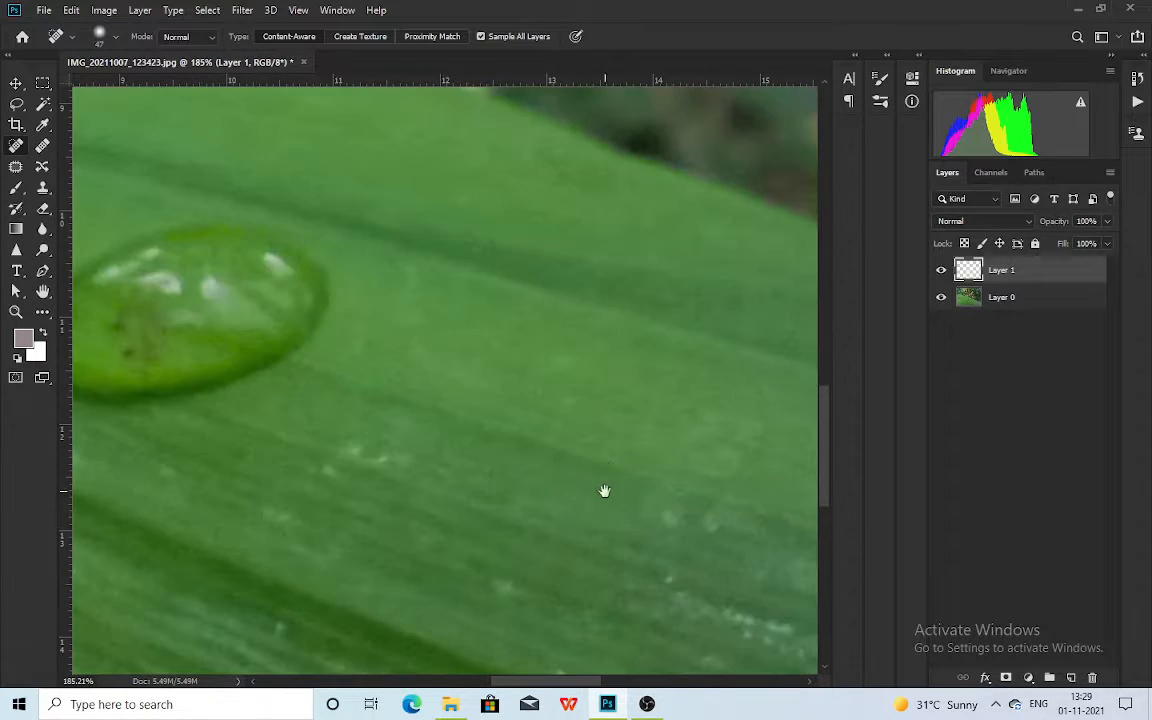
drag(604, 491, 332, 337)
scroll(332, 339, down, 3)
scroll(740, 545, up, 2)
drag(740, 545, 540, 481)
mouse_move(715, 245)
mouse_down()
mouse_move(620, 398)
mouse_move(665, 417)
mouse_up()
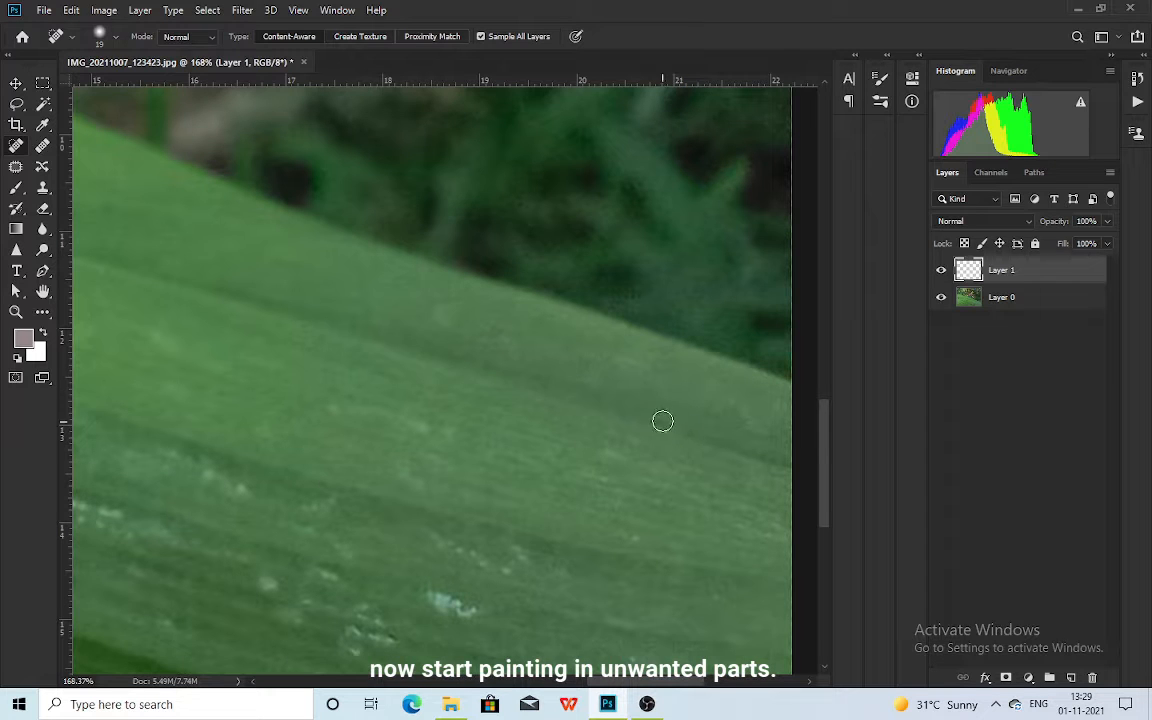
drag(443, 598, 462, 610)
mouse_move(393, 651)
mouse_down()
mouse_move(540, 548)
mouse_move(496, 529)
mouse_up()
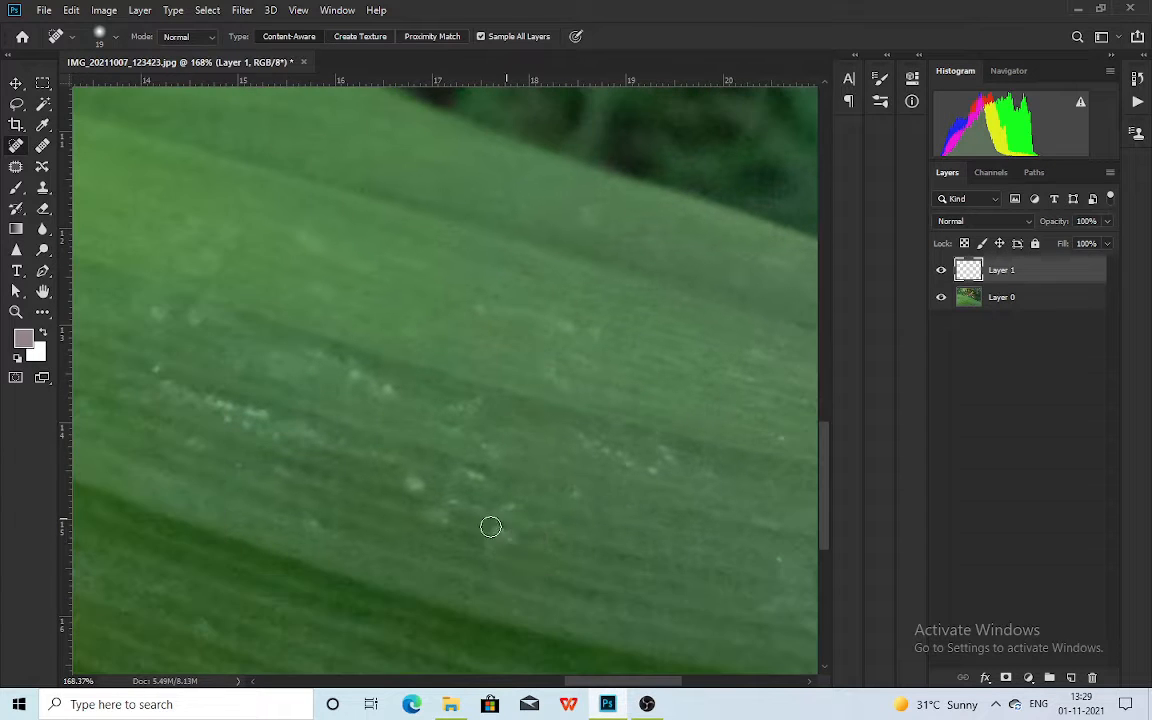
Heal the white specks and scratches on the leaf around and below the water drop
drag(437, 462, 692, 507)
mouse_move(519, 457)
mouse_down()
mouse_move(417, 437)
mouse_move(590, 418)
mouse_up()
drag(250, 311, 303, 316)
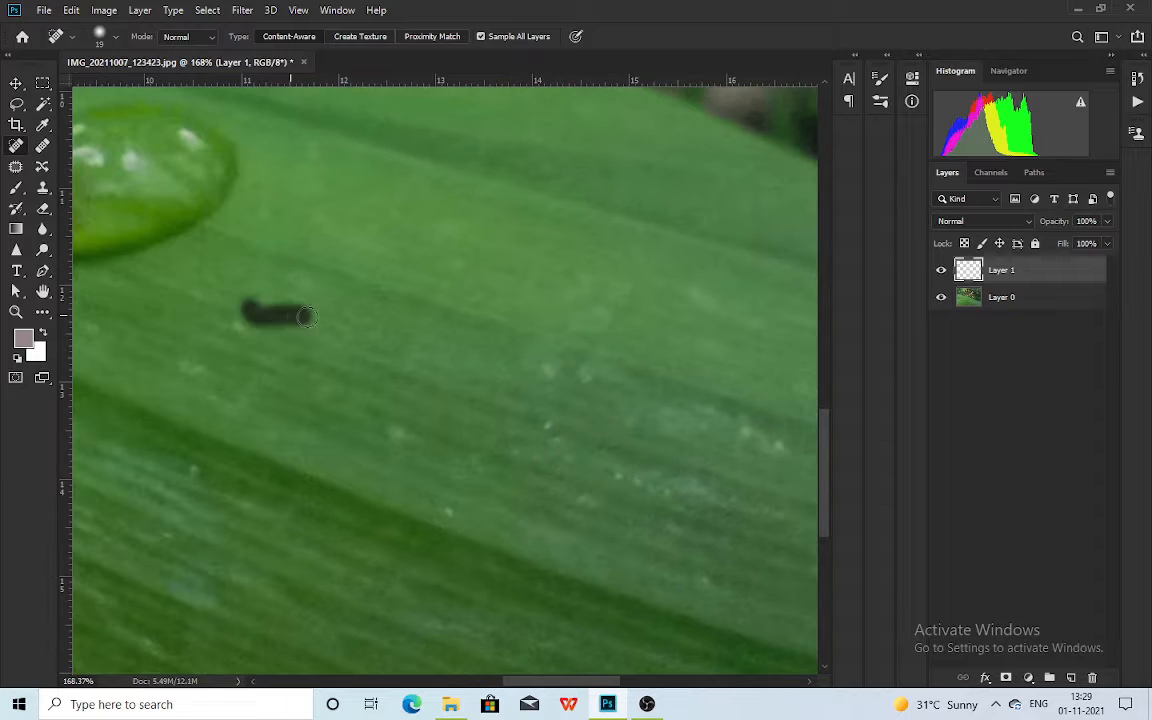
drag(385, 444, 527, 417)
drag(316, 337, 363, 360)
drag(354, 465, 434, 357)
drag(386, 455, 509, 507)
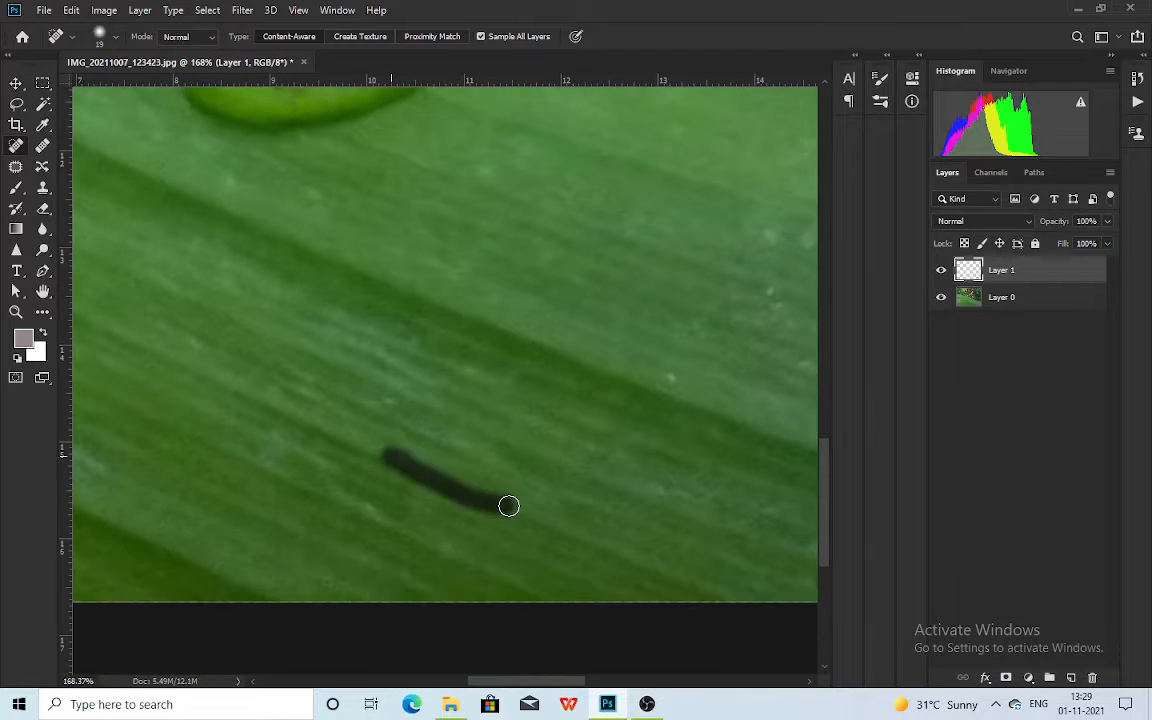
Heal the pale blemishes on the left half of the leaf
drag(288, 458, 498, 434)
mouse_move(293, 424)
mouse_down()
mouse_move(775, 485)
mouse_move(822, 424)
mouse_up()
drag(484, 296, 540, 322)
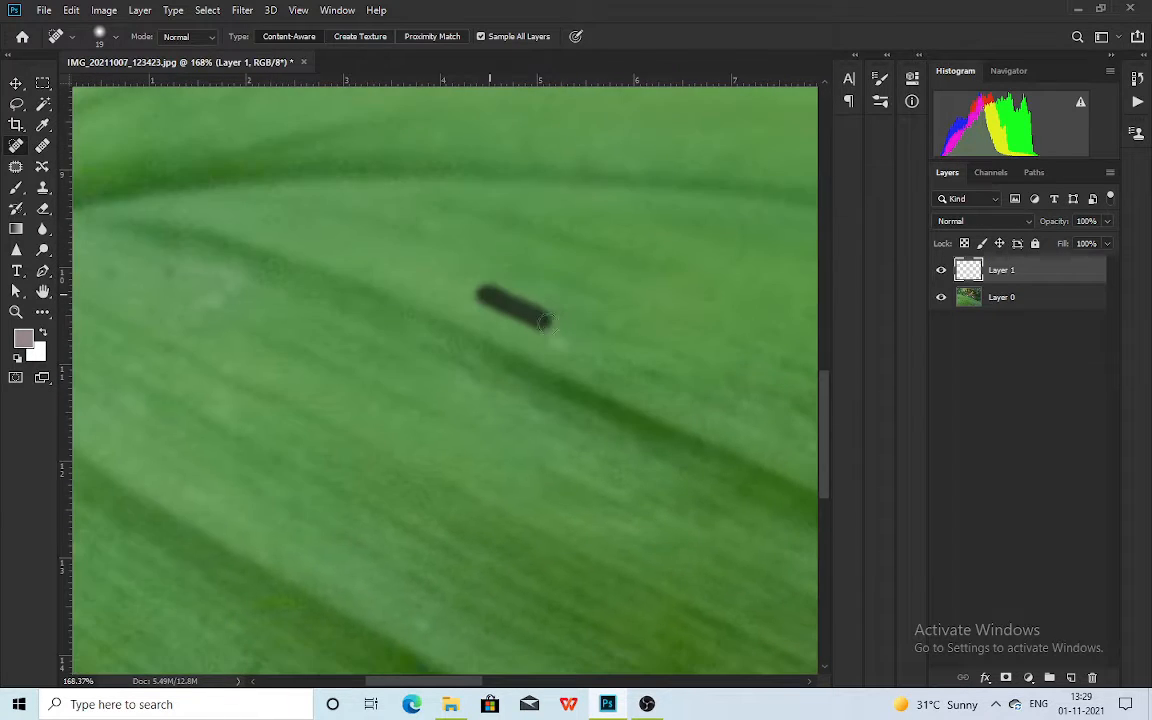
drag(357, 285, 657, 321)
mouse_move(520, 321)
mouse_down()
mouse_move(529, 315)
mouse_move(471, 368)
mouse_up()
drag(398, 287, 342, 283)
Heal the remaining specks on the right half of the leaf, between the water drop and the image's edge
mouse_move(760, 280)
mouse_down()
mouse_move(522, 388)
mouse_move(220, 300)
mouse_up()
drag(760, 570, 463, 376)
mouse_move(500, 470)
mouse_down()
mouse_move(560, 483)
mouse_move(464, 468)
mouse_up()
drag(323, 407, 320, 424)
click(362, 412)
click(320, 466)
drag(386, 506, 445, 527)
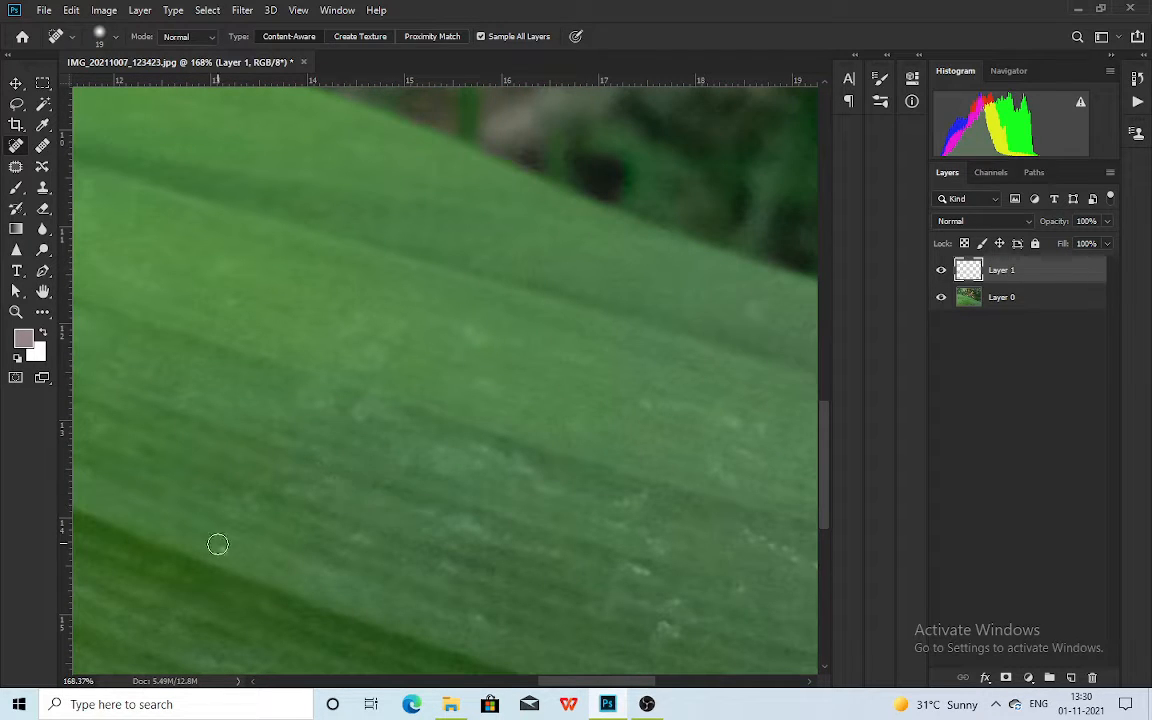
scroll(400, 545, right, 3)
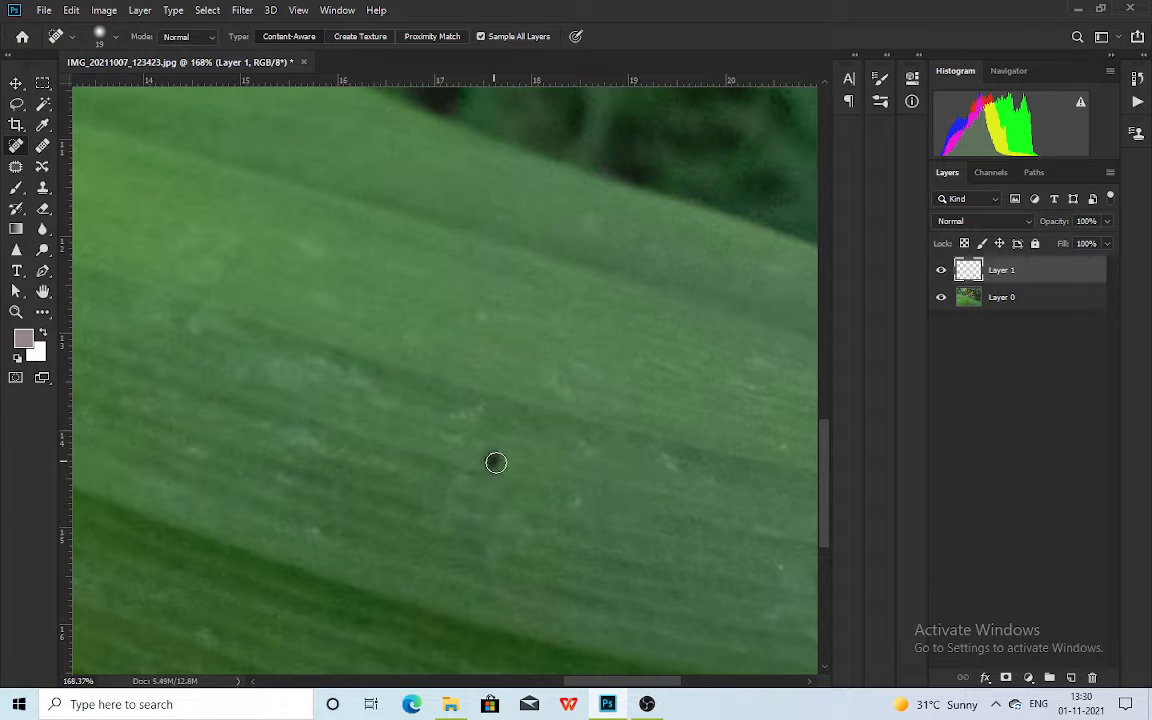
drag(278, 365, 381, 399)
Compare the photo with and without the healing layer, and convert Layer 1 and Layer 0 into a single smart object
key(ctrl+0)
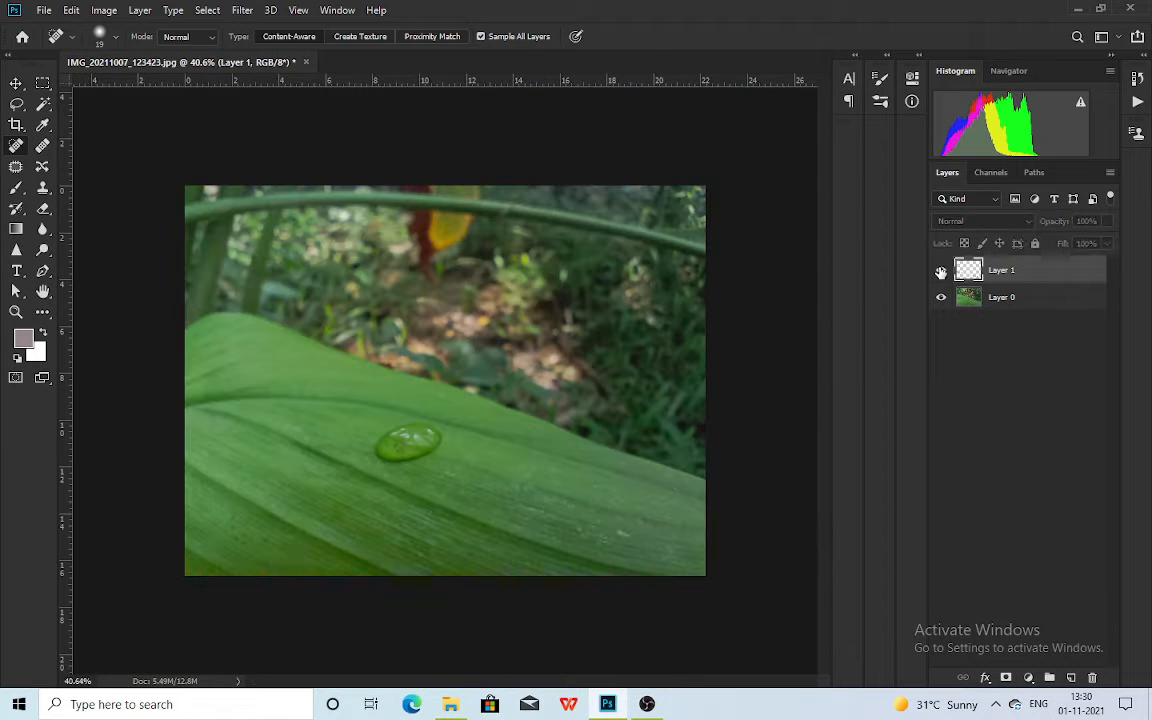
click(941, 272)
scroll(445, 399, up, 5)
scroll(589, 411, down, 4)
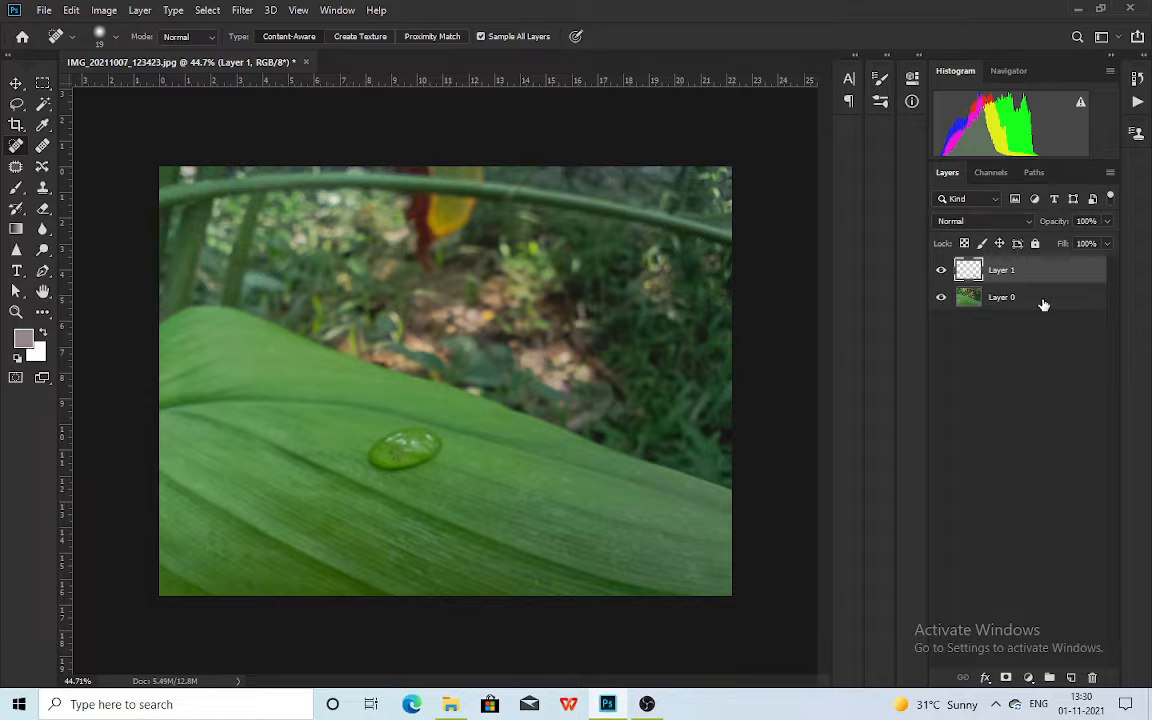
ctrl+click(1043, 304)
right_click(1041, 301)
click(890, 231)
click(940, 271)
click(940, 271)
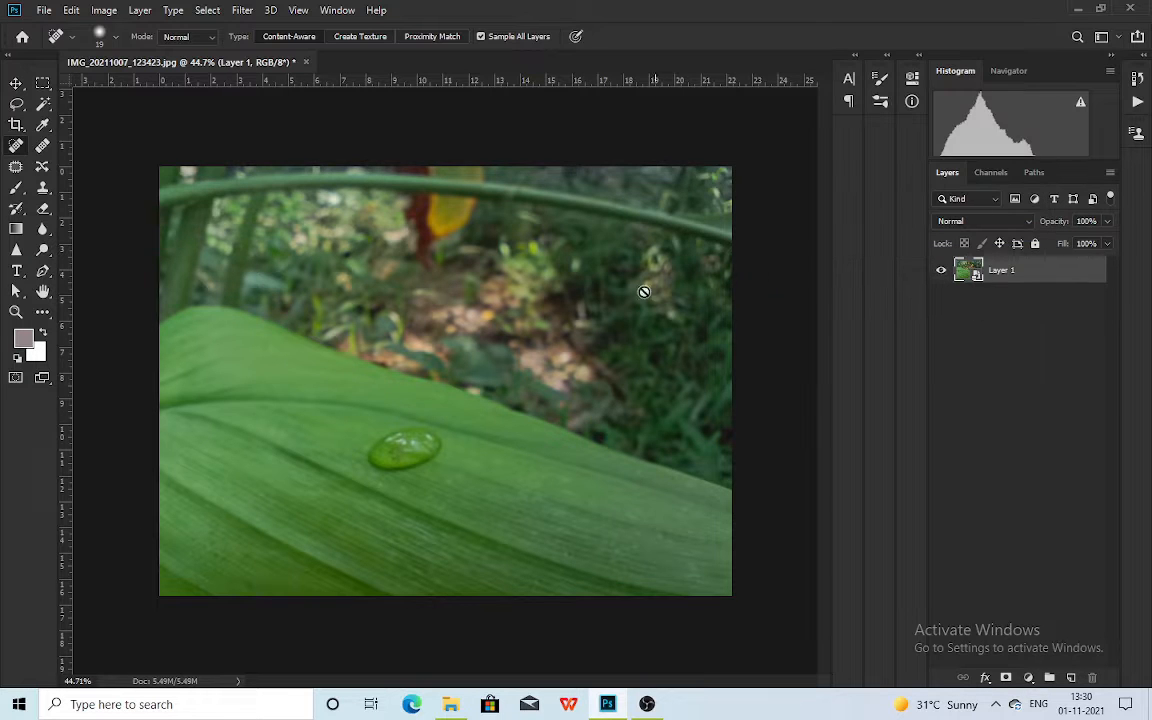
Open the Camera Raw Filter on the smart object and set Temperature to +9 and Tint to +23
click(242, 10)
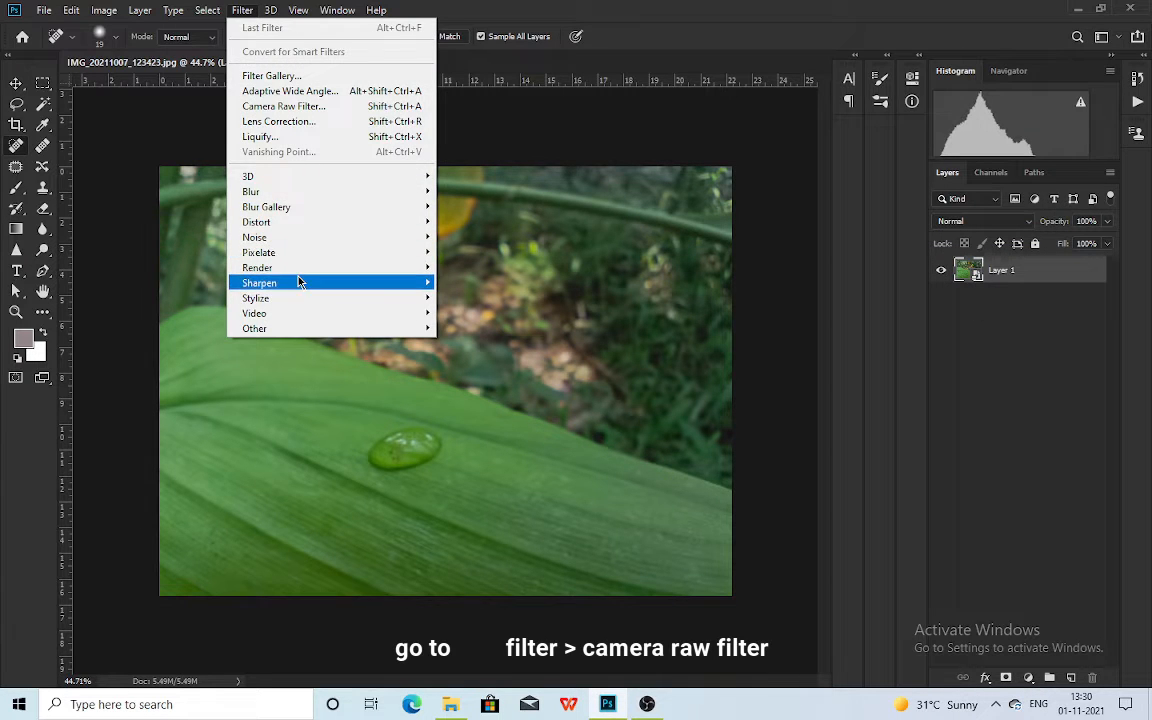
click(277, 116)
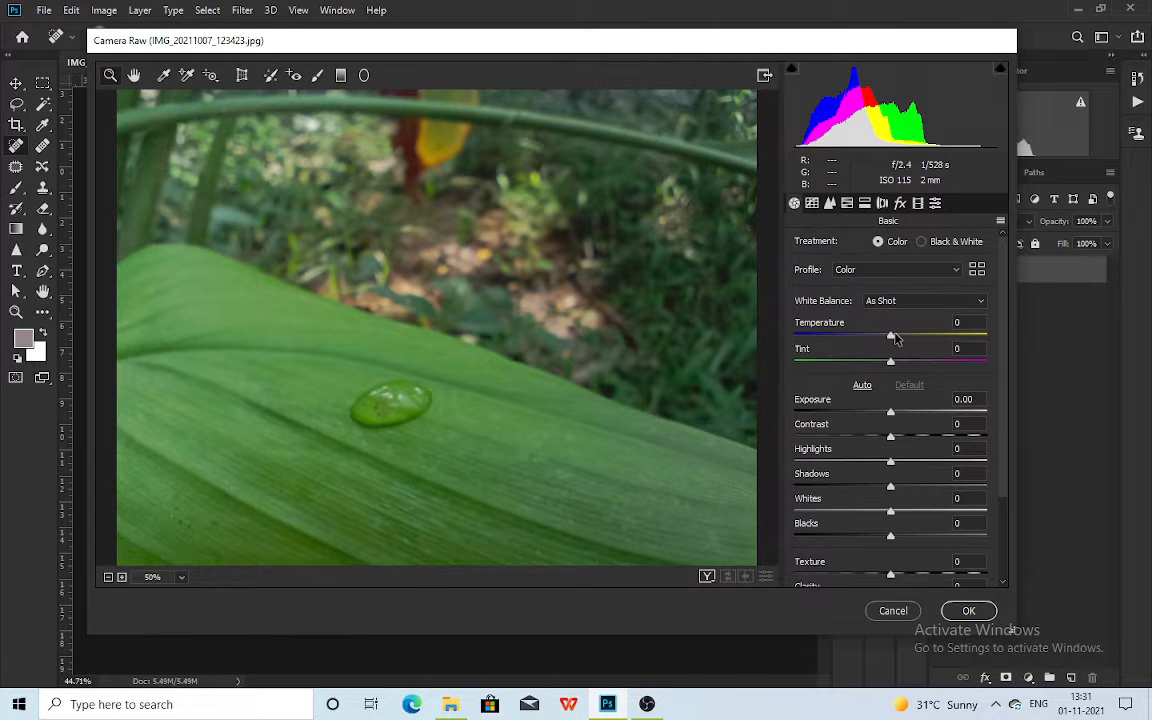
drag(897, 340, 911, 366)
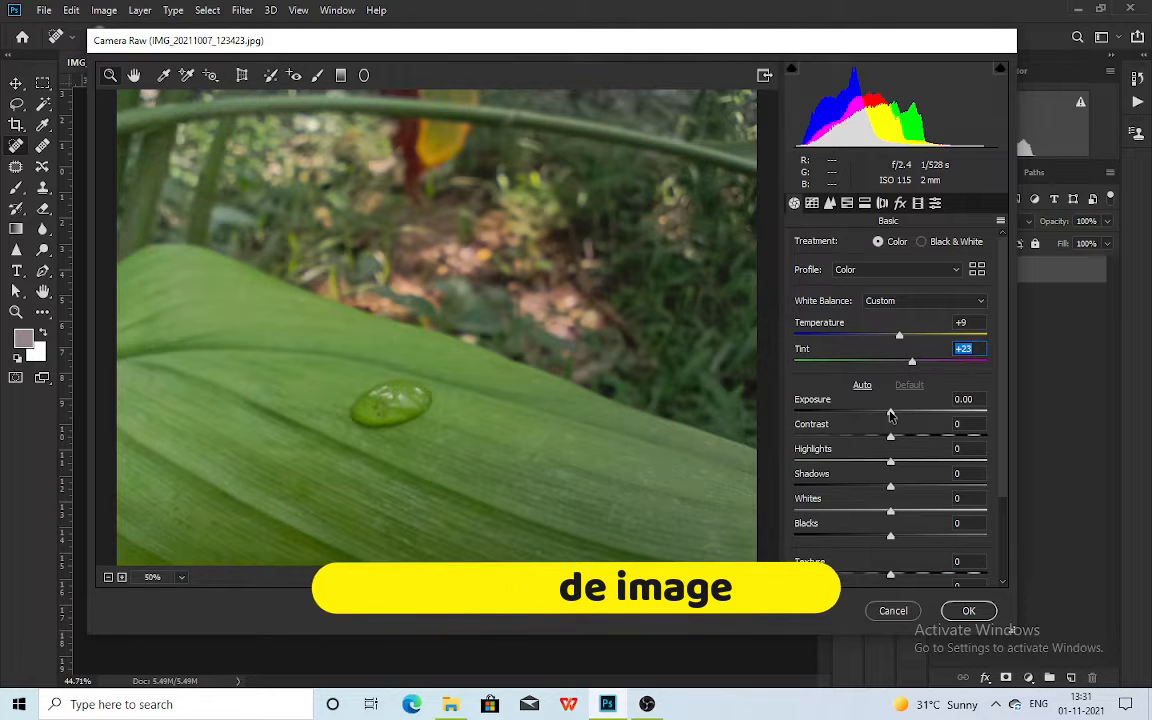
Set Exposure to -0.25, Contrast to +24, Highlights to +29, Shadows to -70, Whites to -18 and Blacks to -31
drag(890, 412, 920, 459)
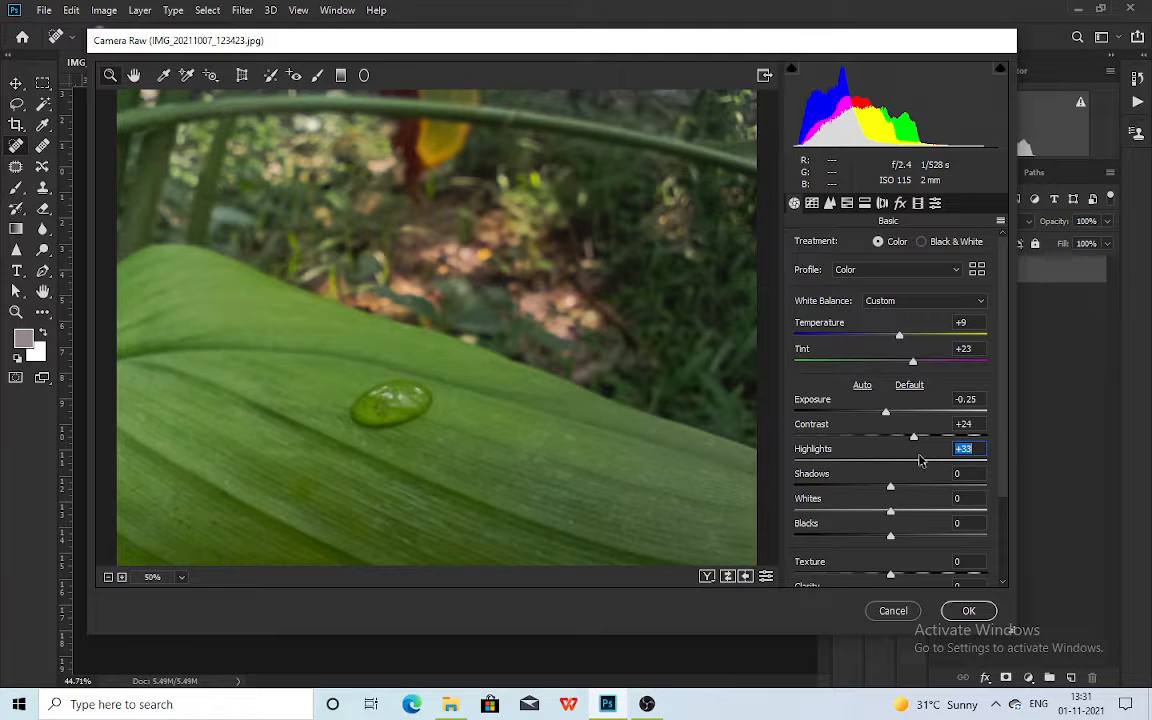
drag(870, 489, 826, 487)
drag(890, 511, 857, 502)
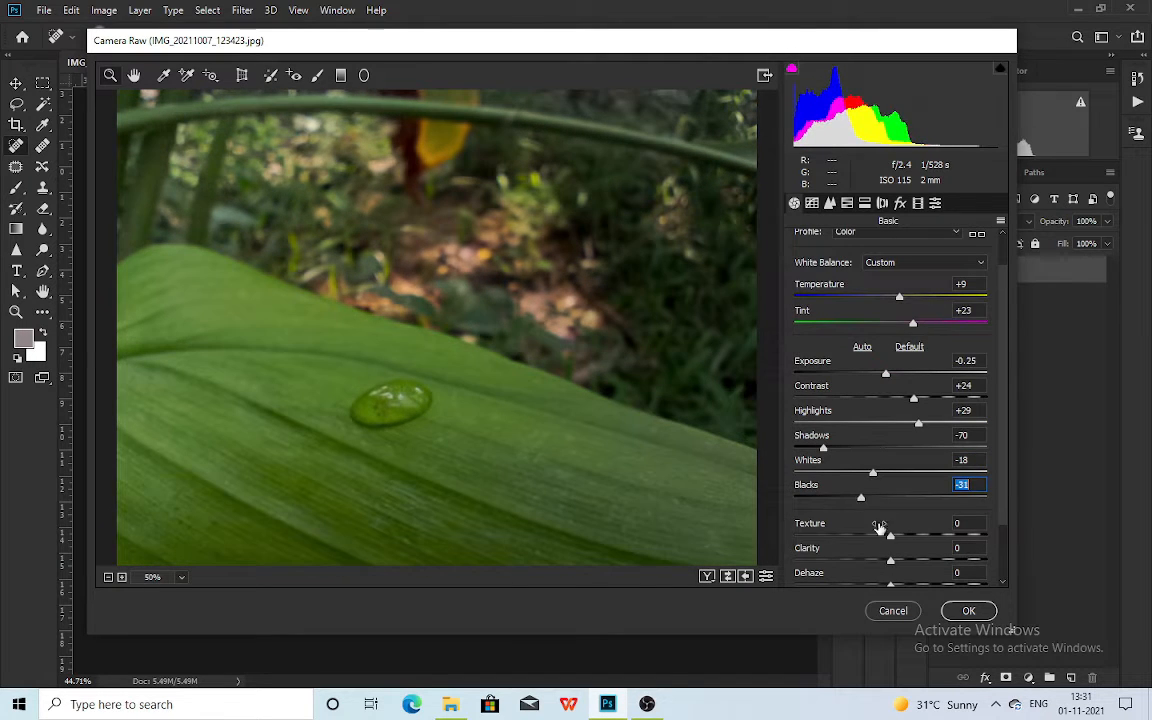
Set Texture to -32, raise Dehaze slightly, and set Temperature to +10 and Tint to +44
scroll(864, 534, down, 2)
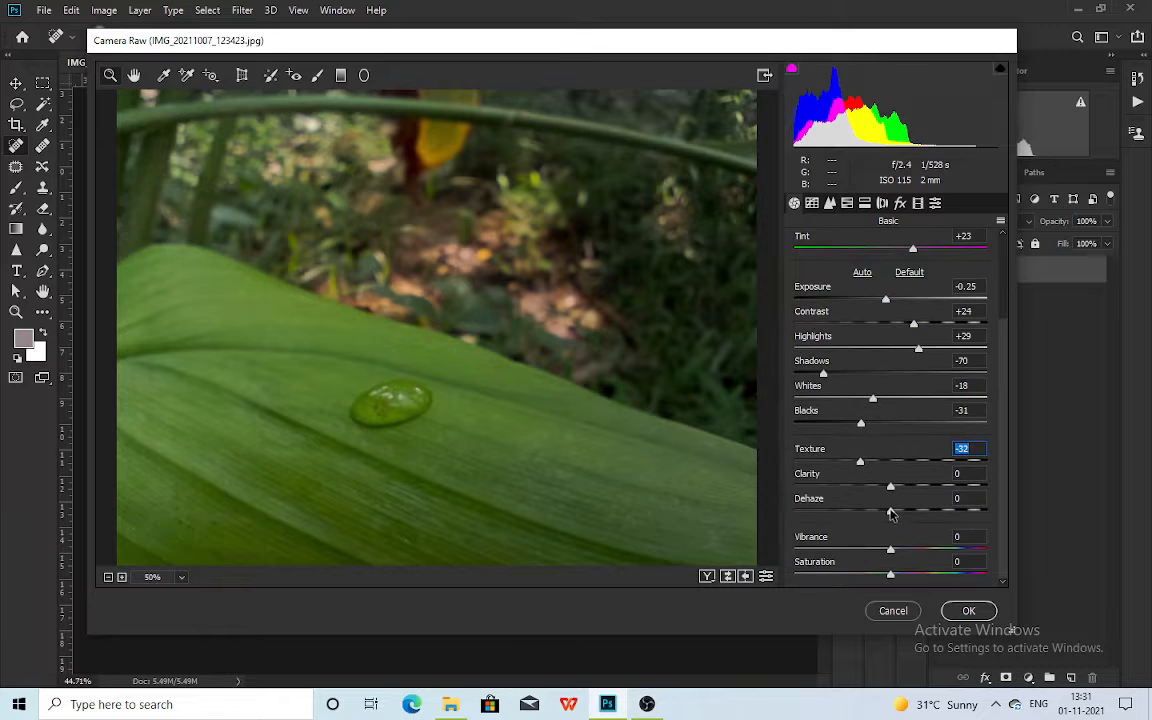
drag(890, 510, 915, 515)
scroll(893, 467, up, 3)
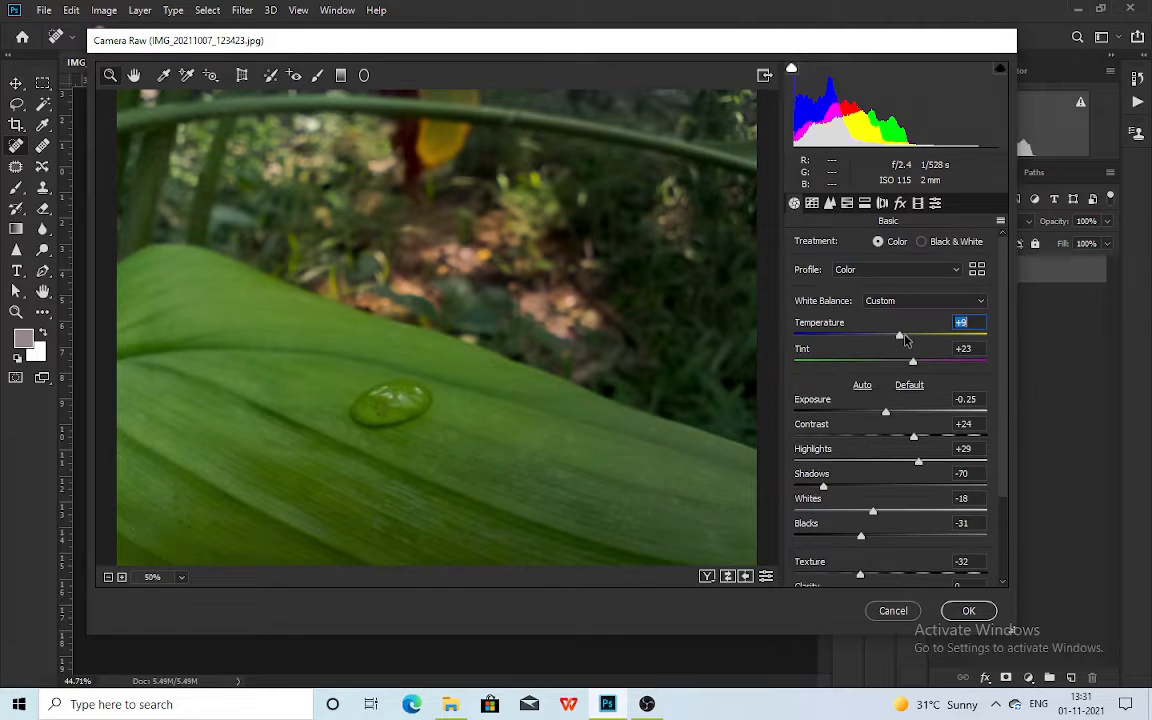
drag(895, 335, 936, 365)
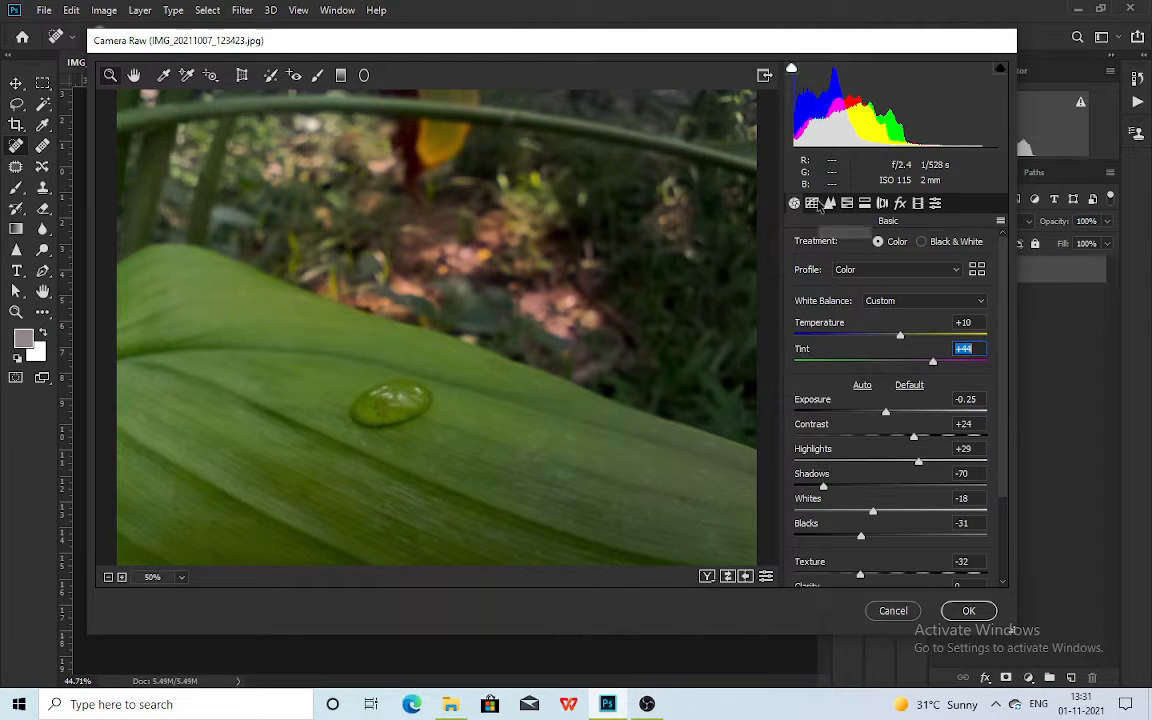
Shift the Greens hue to -11 in the HSL adjustments and apply the Camera Raw filter
click(847, 203)
mouse_move(895, 384)
mouse_down()
mouse_move(853, 388)
mouse_move(885, 390)
mouse_up()
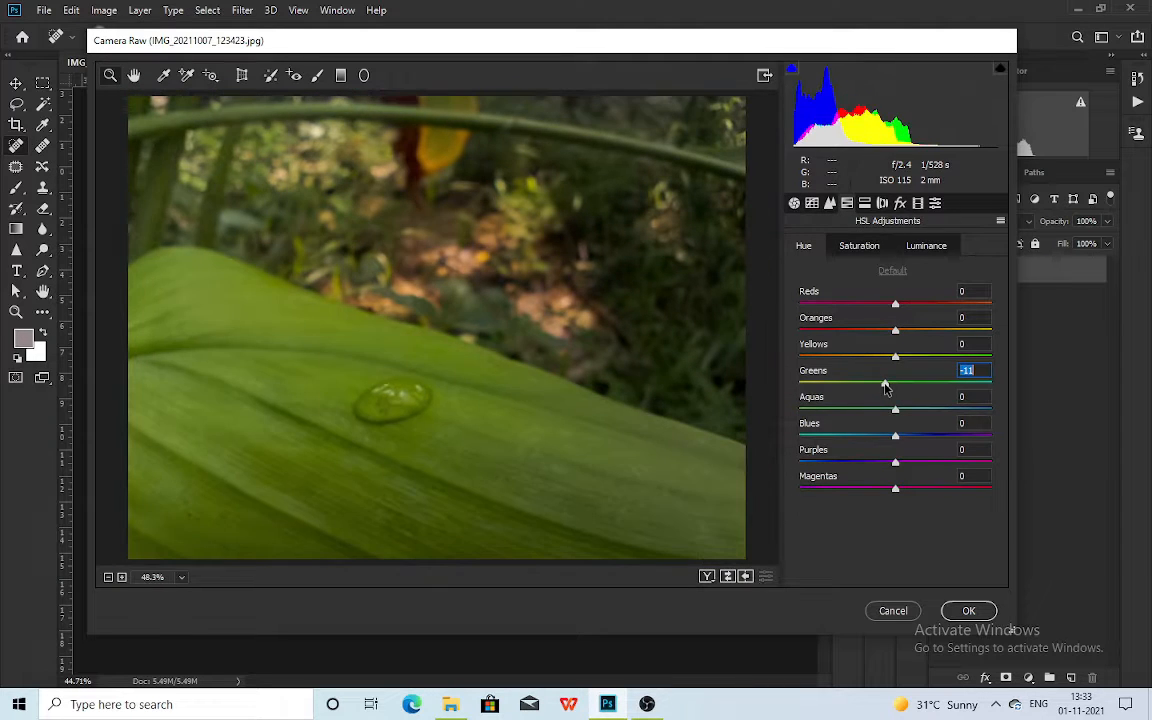
click(969, 611)
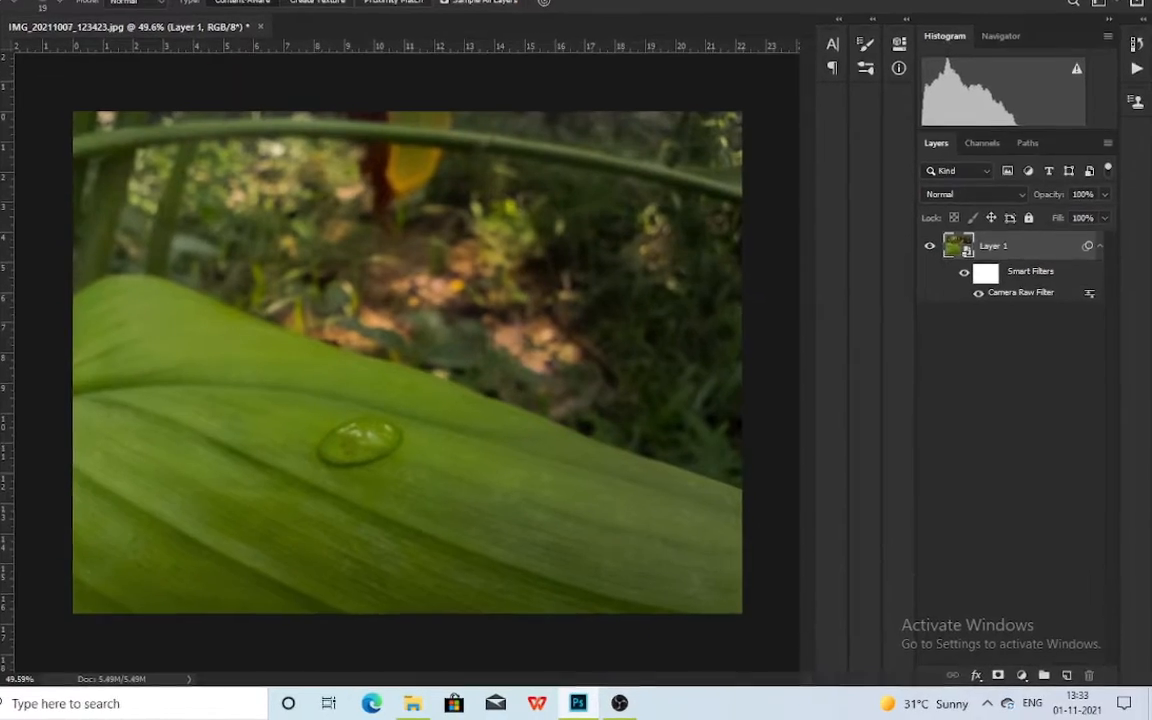
Add a Curves adjustment layer and darken the image by lowering the curve's midpoint and moving the black point inward
click(1020, 675)
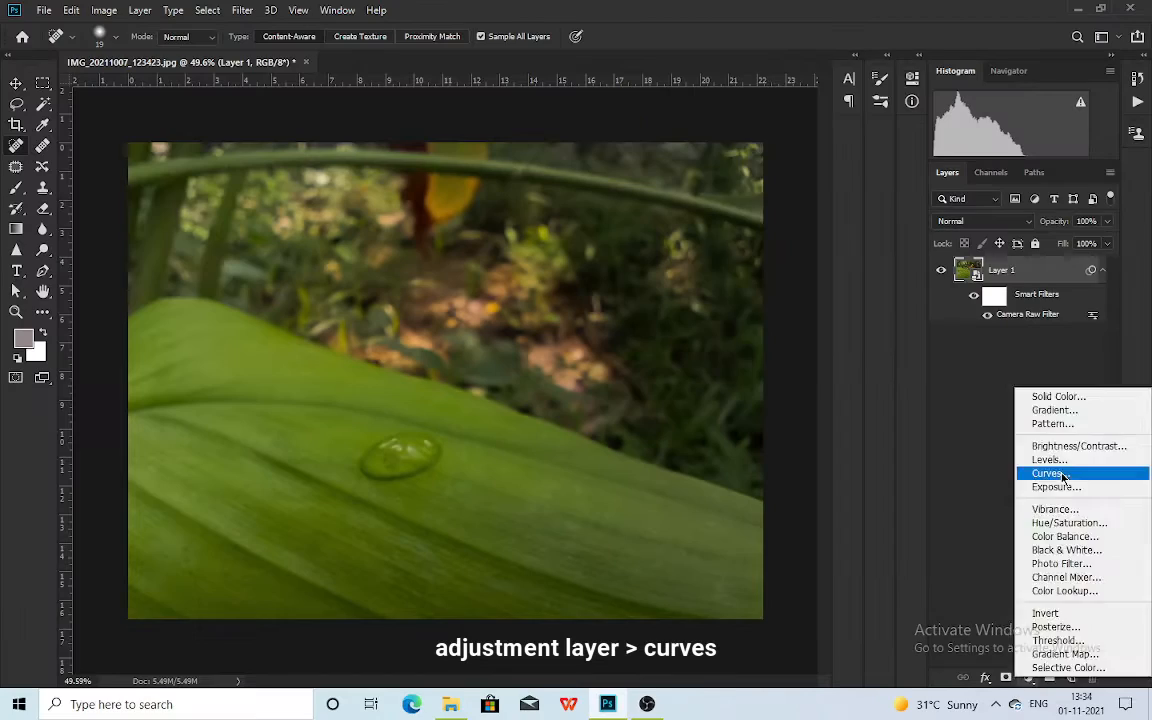
click(1025, 415)
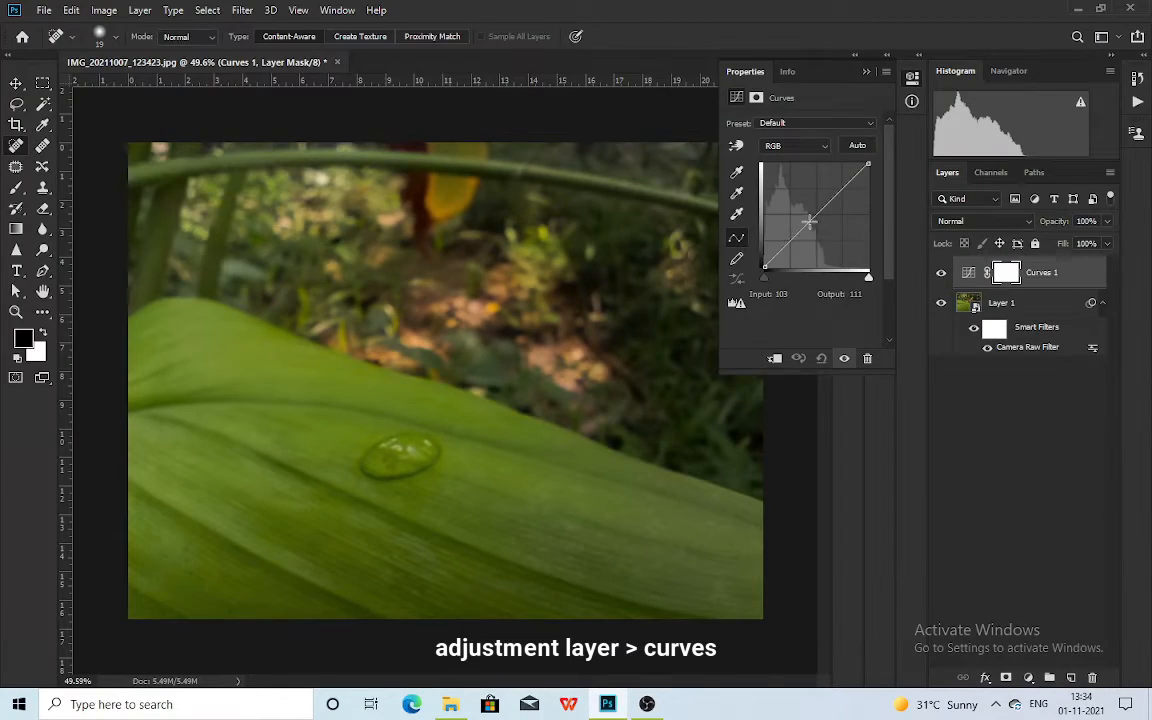
drag(809, 222, 822, 228)
drag(765, 277, 787, 296)
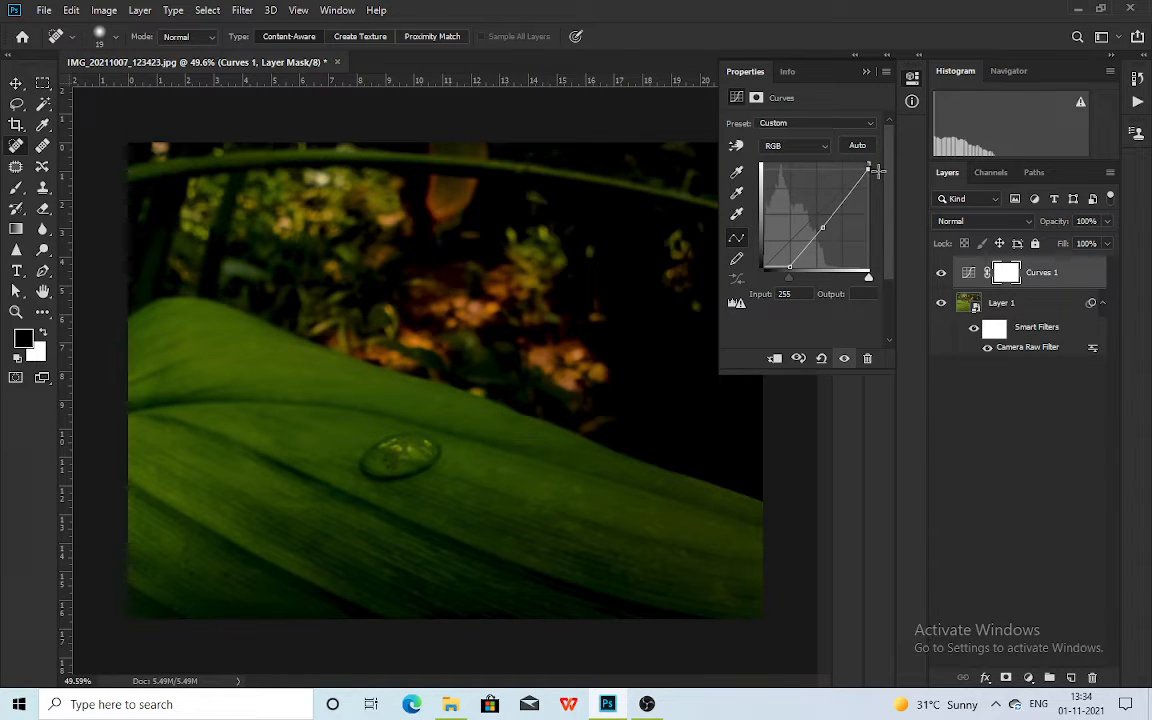
click(865, 72)
Paint a black circle at the centre of the Curves mask with a size 951 brush at 100% flow, and feather the mask
key(b)
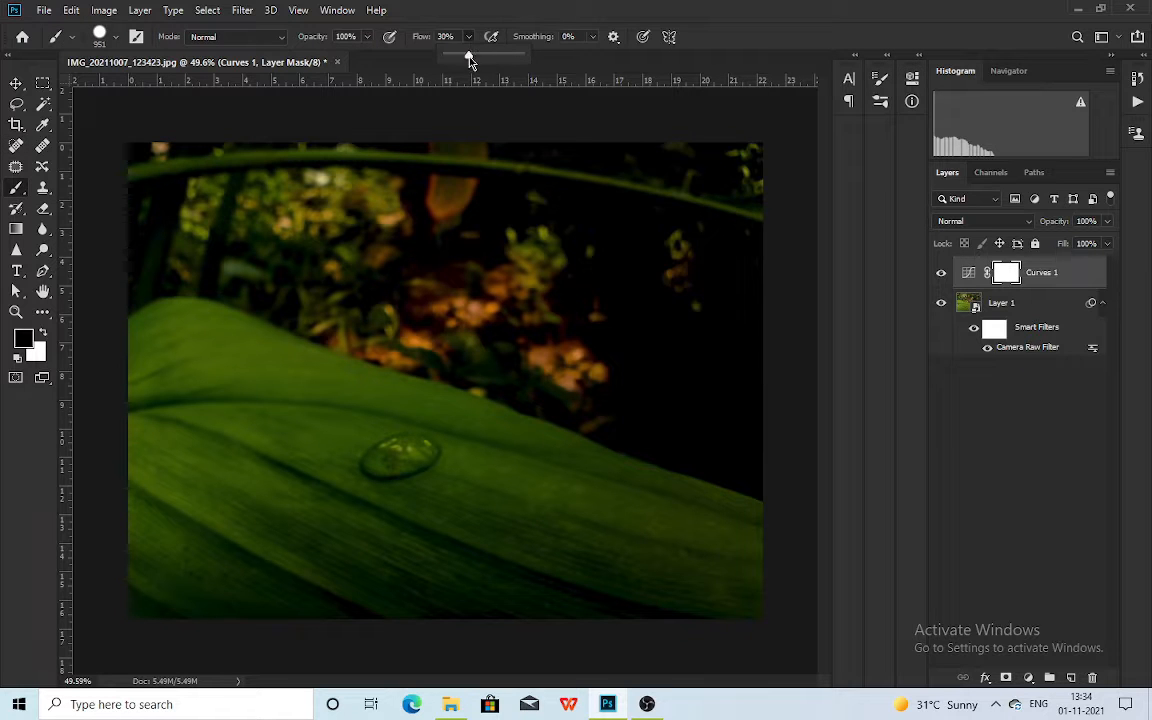
drag(469, 58, 525, 58)
click(439, 386)
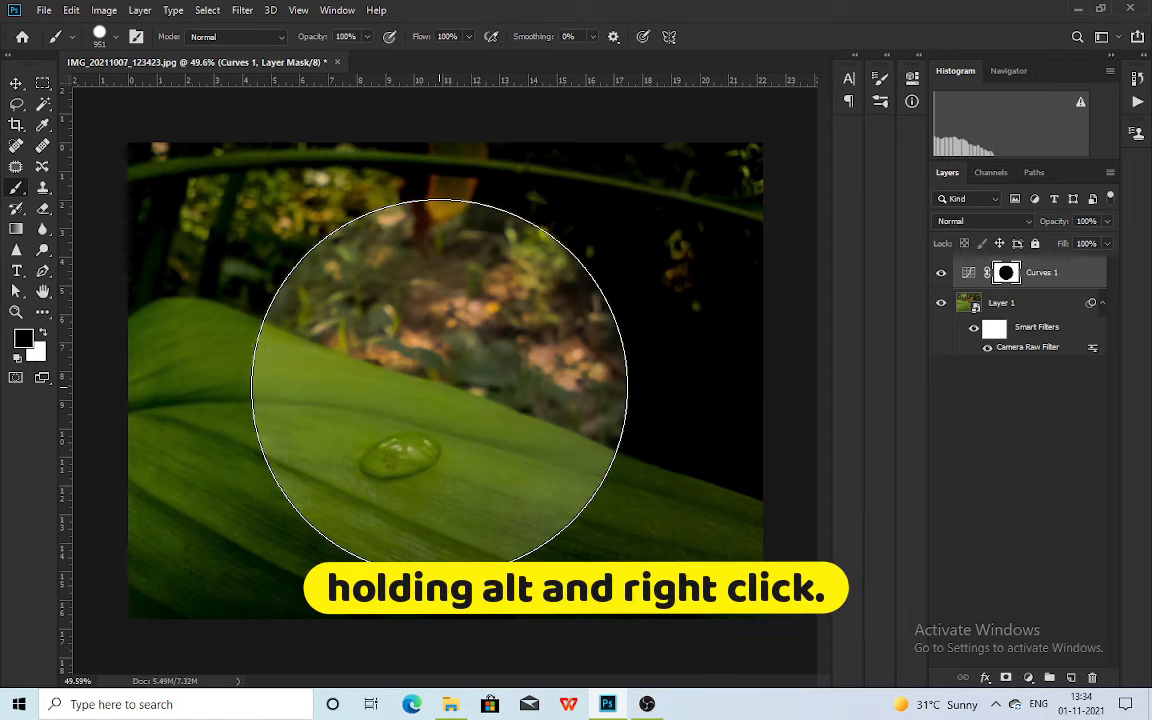
click(912, 80)
drag(731, 235, 841, 231)
click(866, 72)
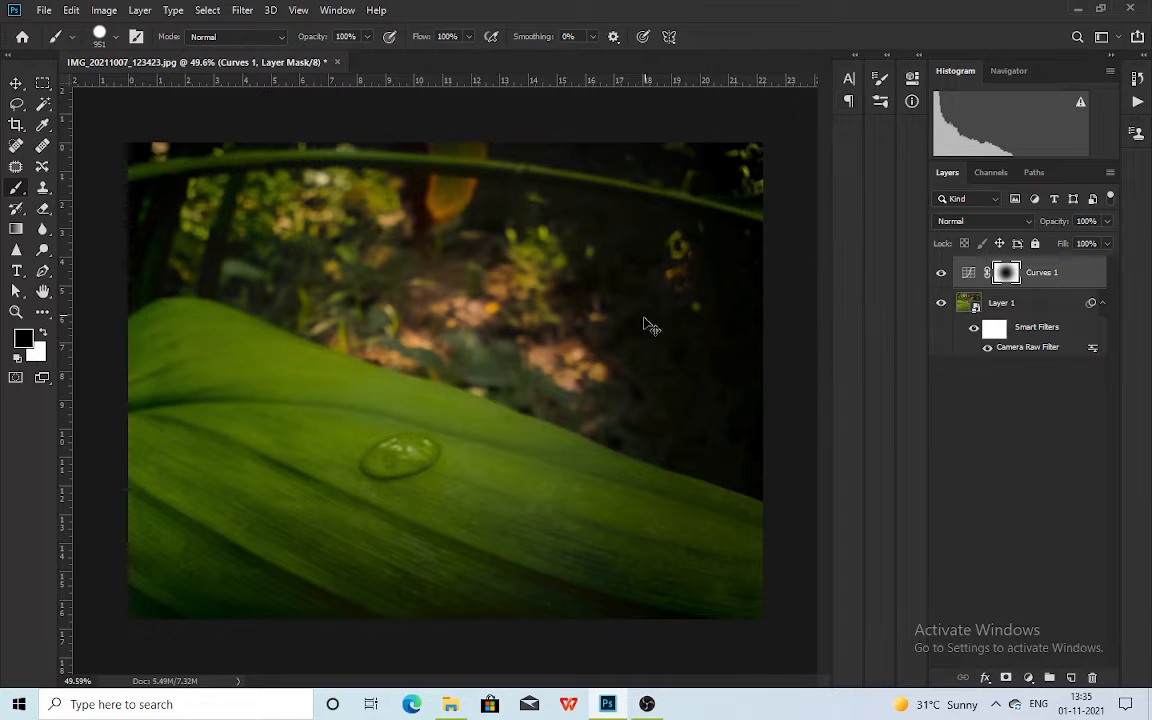
Scale the Curves mask up to about 138% so the bright central area covers more of the photo
key(ctrl+t)
drag(630, 386, 684, 386)
drag(247, 386, 189, 387)
key(ctrl+z)
drag(415, 397, 423, 391)
drag(198, 382, 167, 384)
mouse_move(339, 389)
mouse_down()
mouse_move(368, 391)
mouse_move(360, 385)
mouse_up()
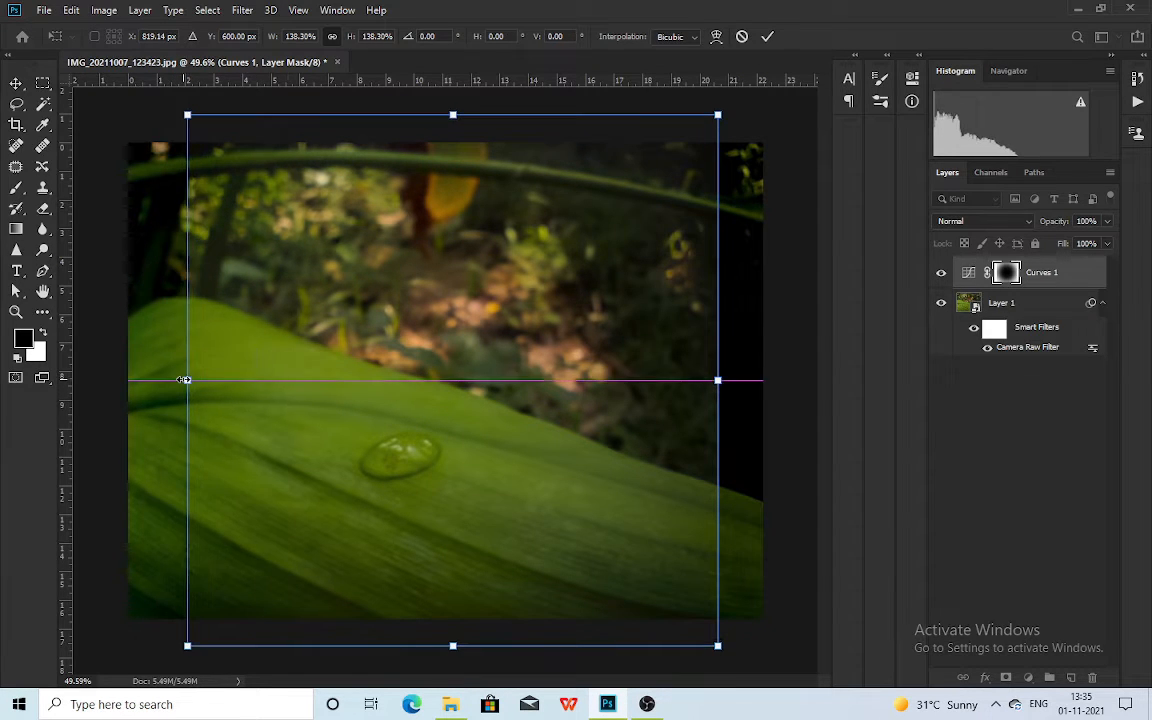
key(Return)
key(b)
Compare the photo with and without the Curves vignette, combine Curves 1 and Layer 1 into one smart object and rename it Picture
click(941, 275)
click(941, 274)
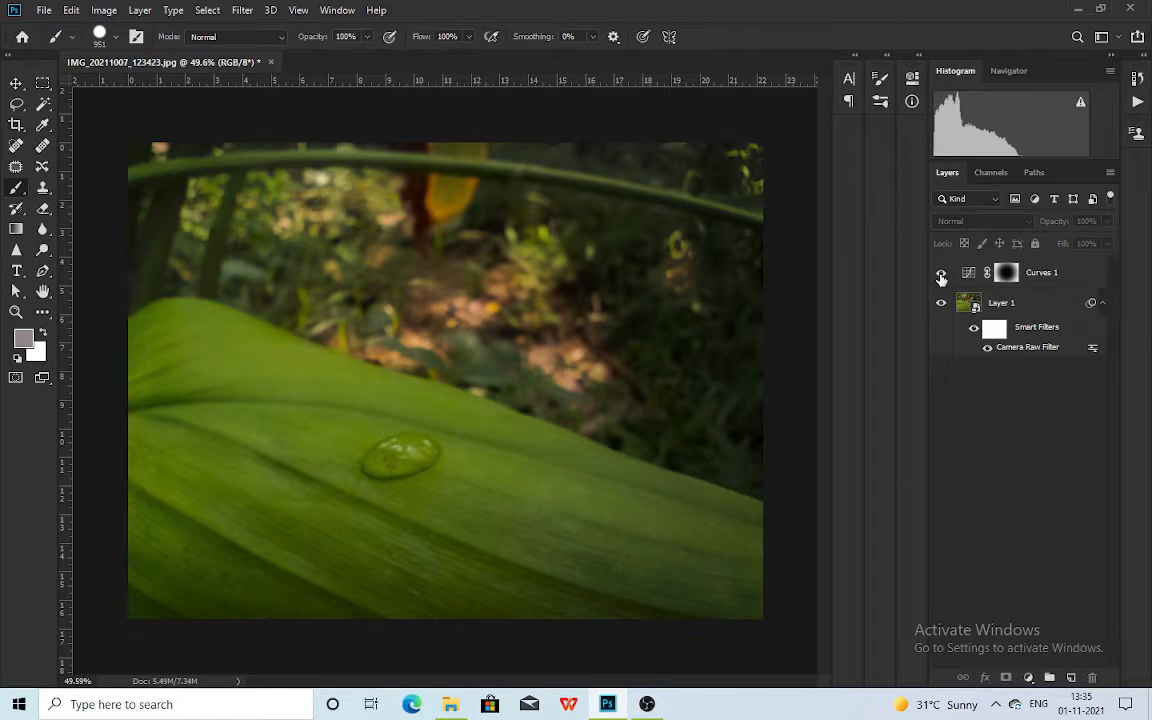
click(941, 275)
click(941, 277)
click(941, 277)
right_click(1051, 306)
click(1064, 275)
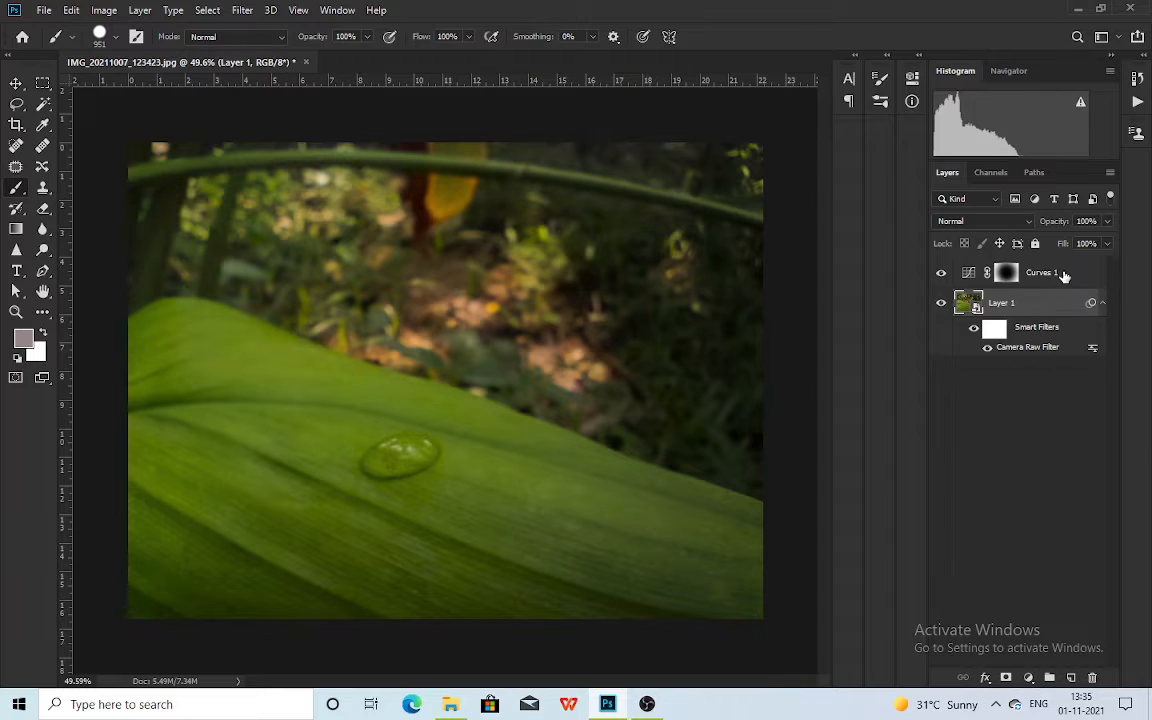
ctrl+click(1064, 277)
right_click(1062, 291)
click(944, 229)
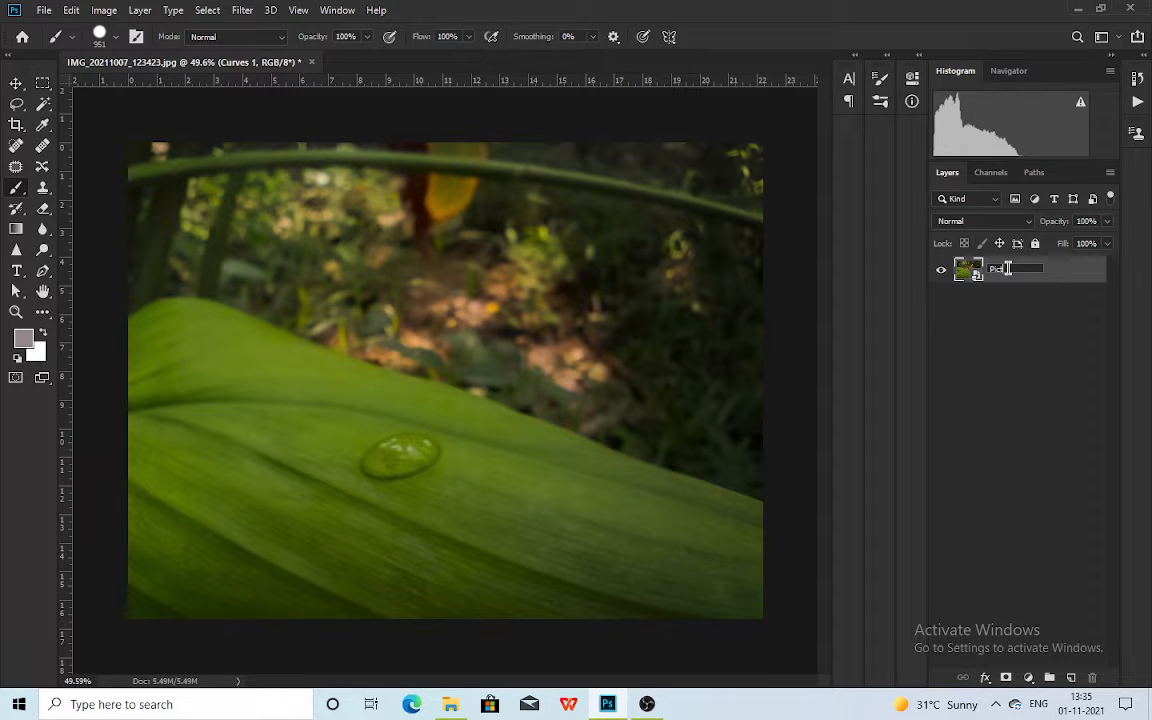
click(1092, 397)
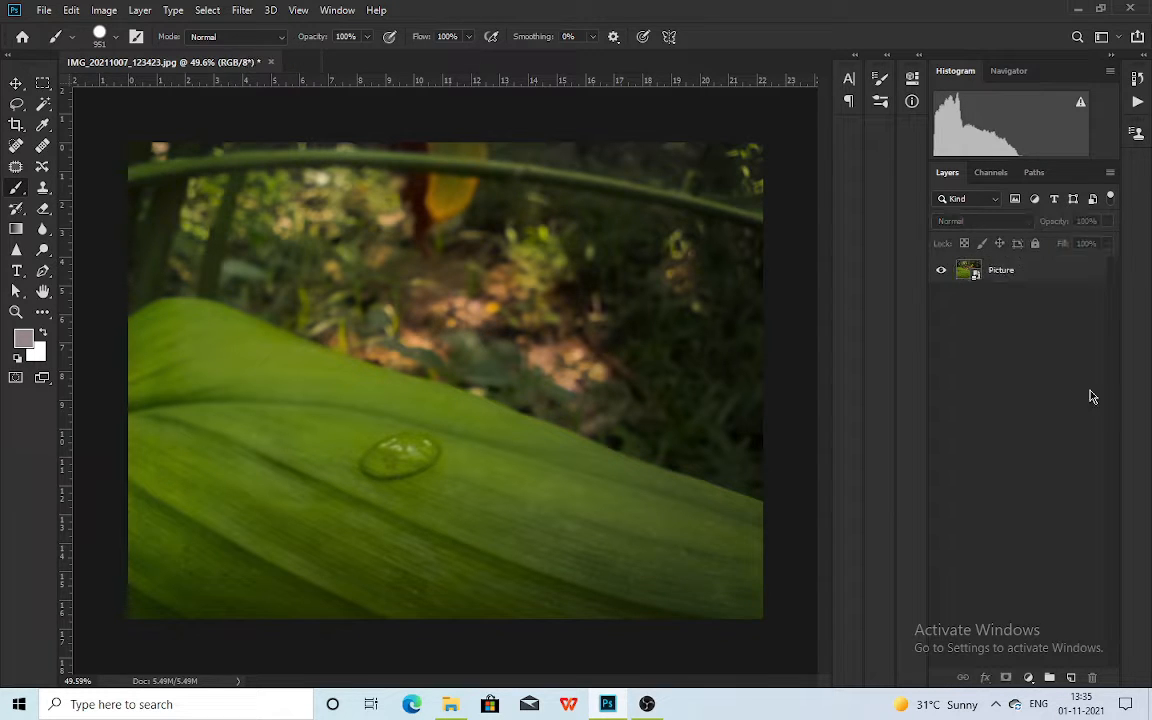
right_click(400, 71)
click(483, 134)
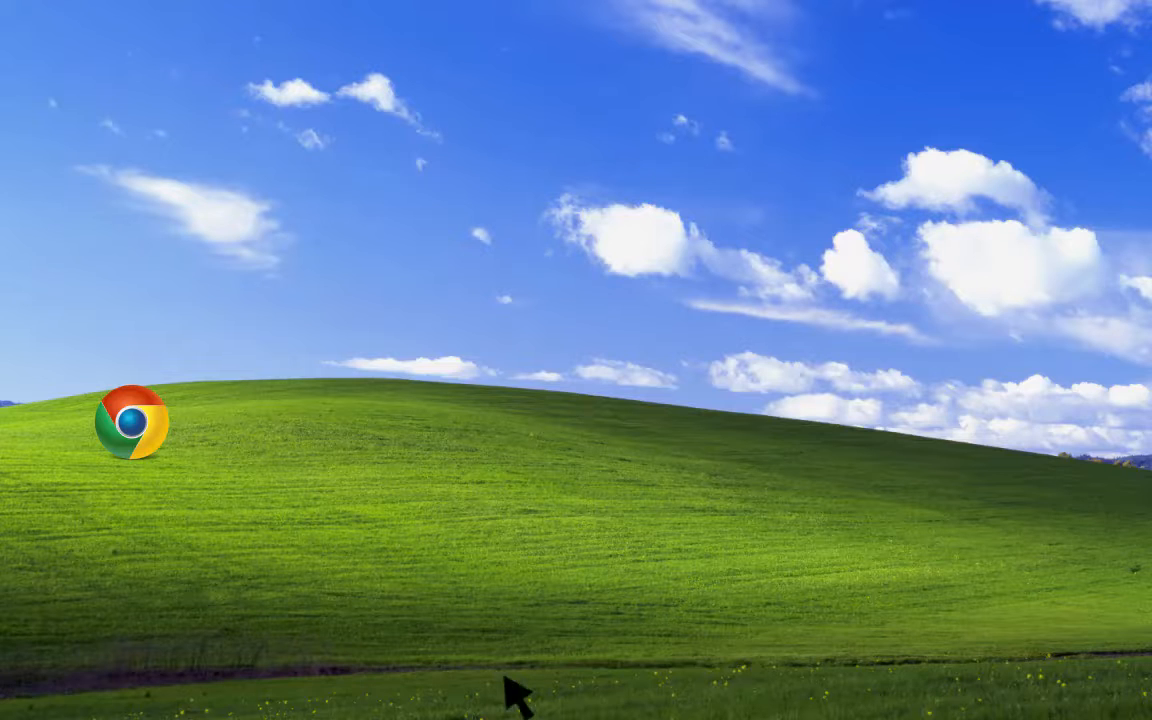
double_click(132, 412)
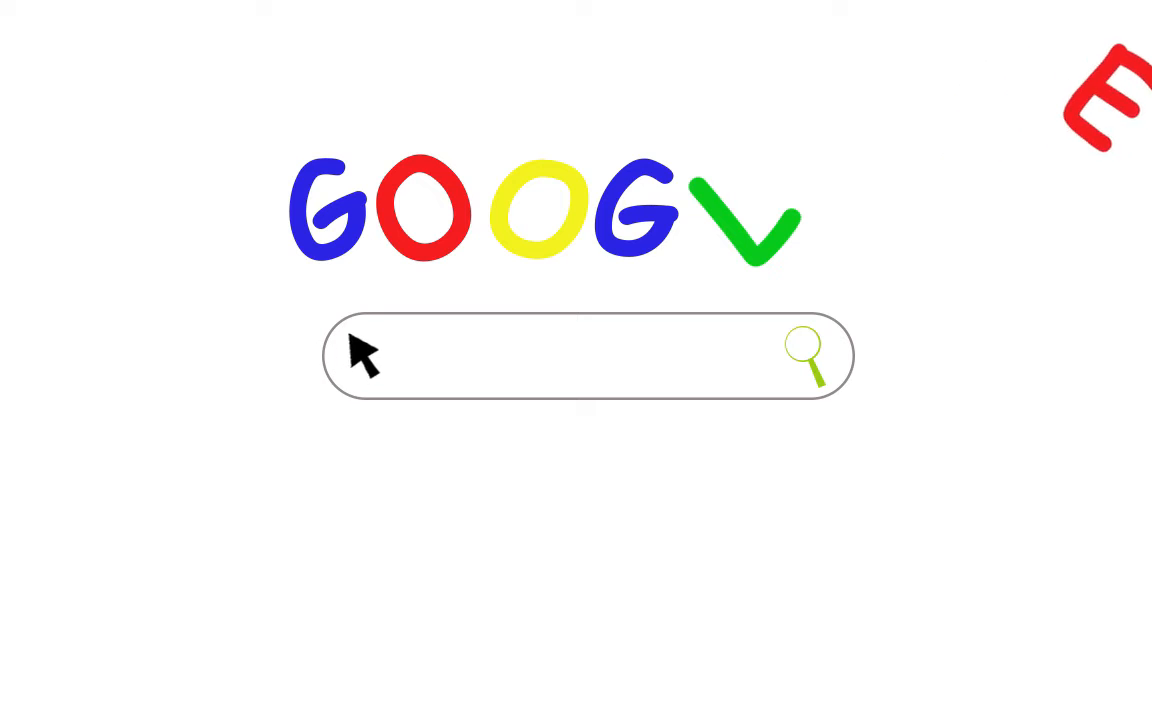
text(Facebook cover page size.)
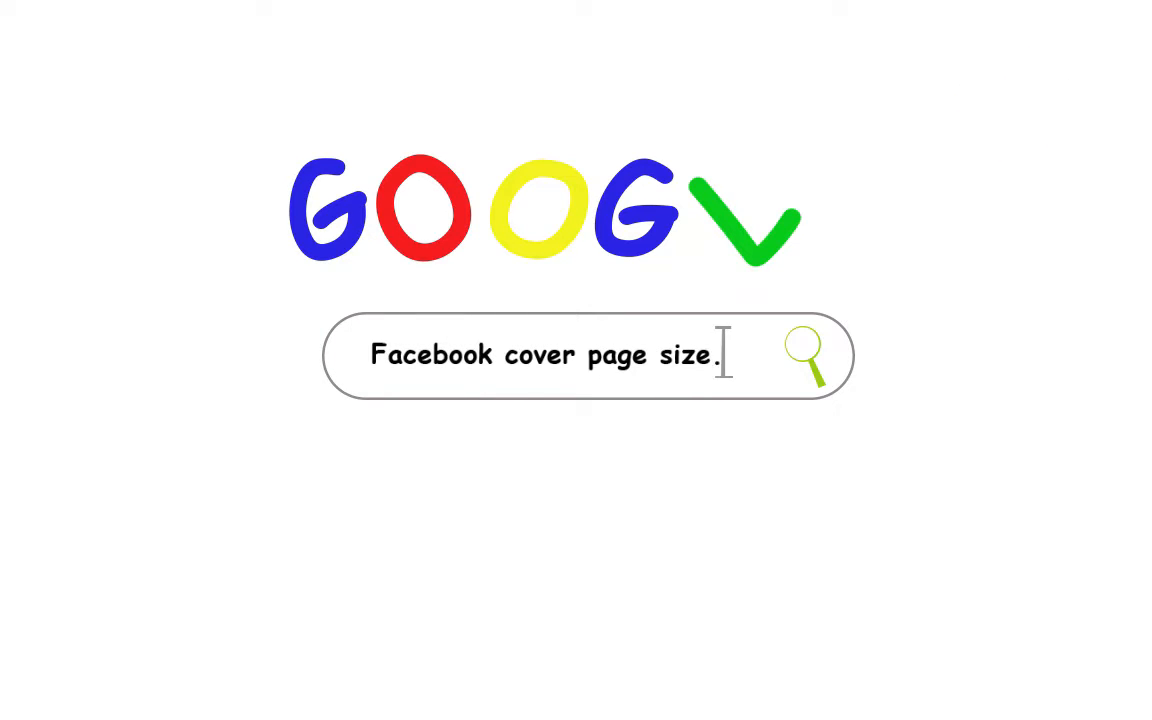
key(Return)
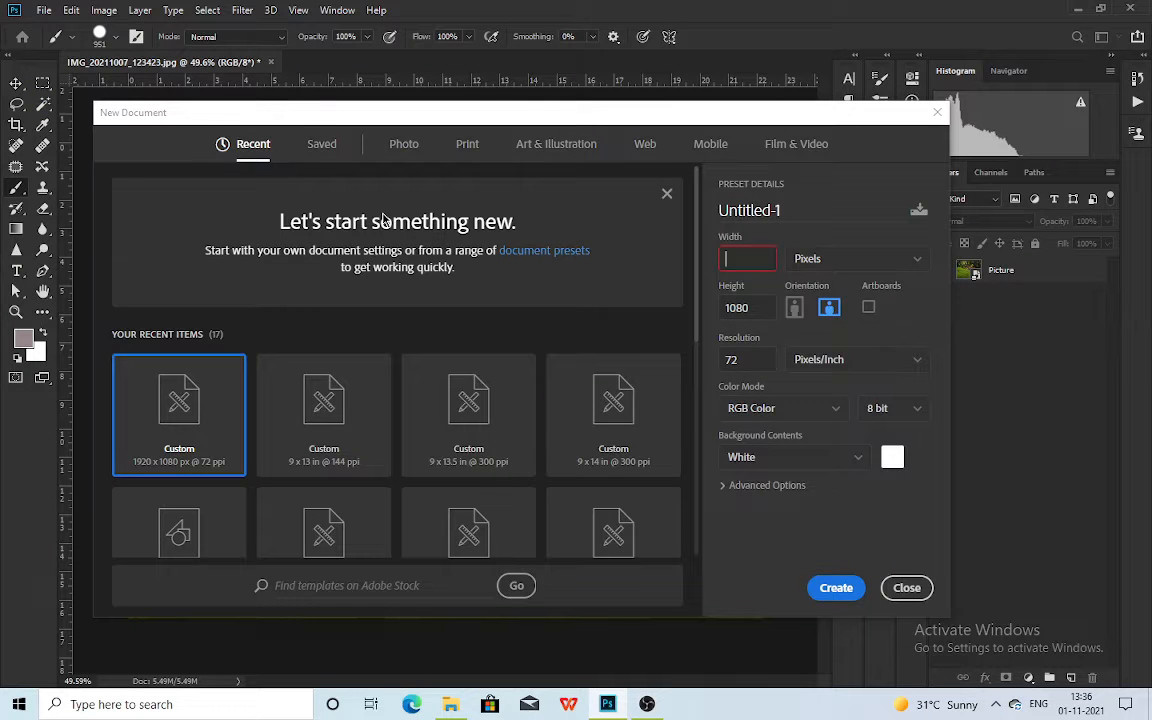
Create a new document 851 by 315 pixels at 144 pixels per inch, RGB Color, 16 bit, with a white background
key(Tab)
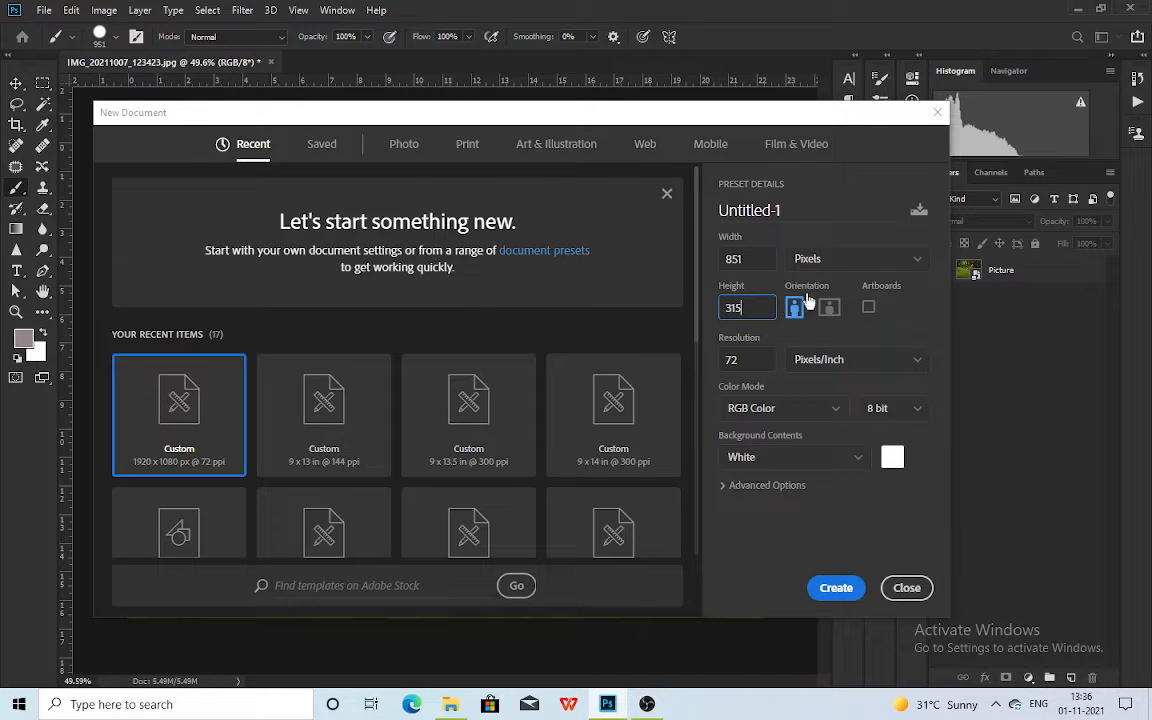
click(760, 263)
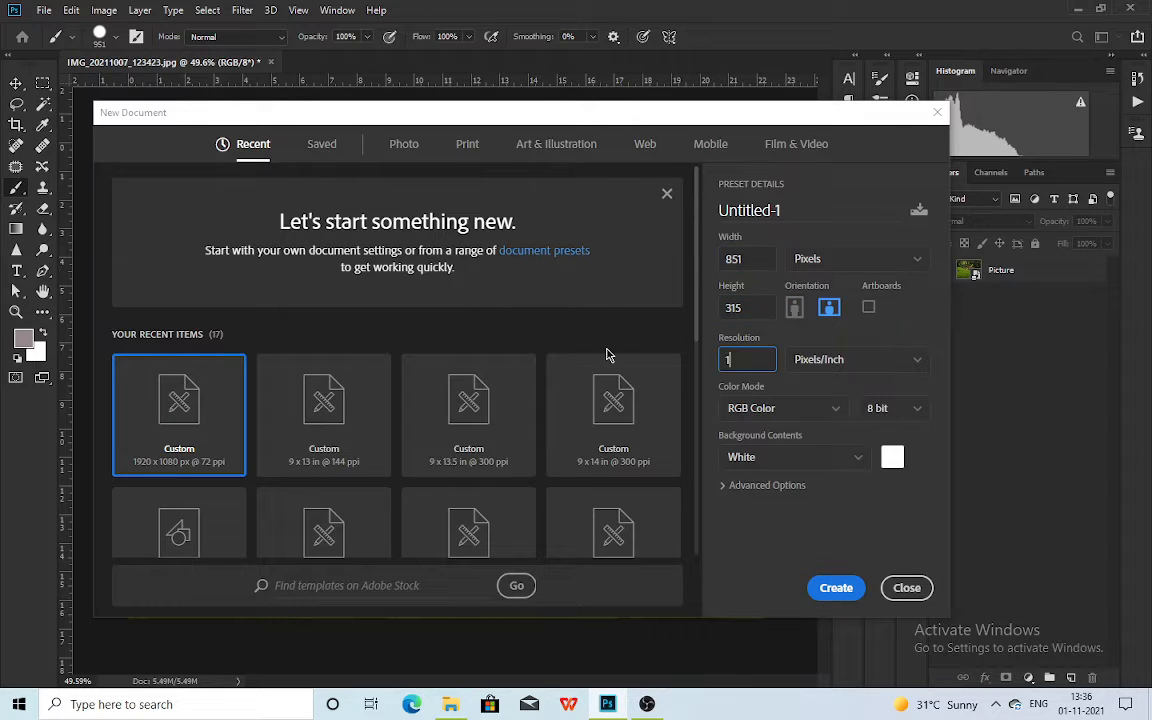
text(144)
click(893, 408)
click(886, 460)
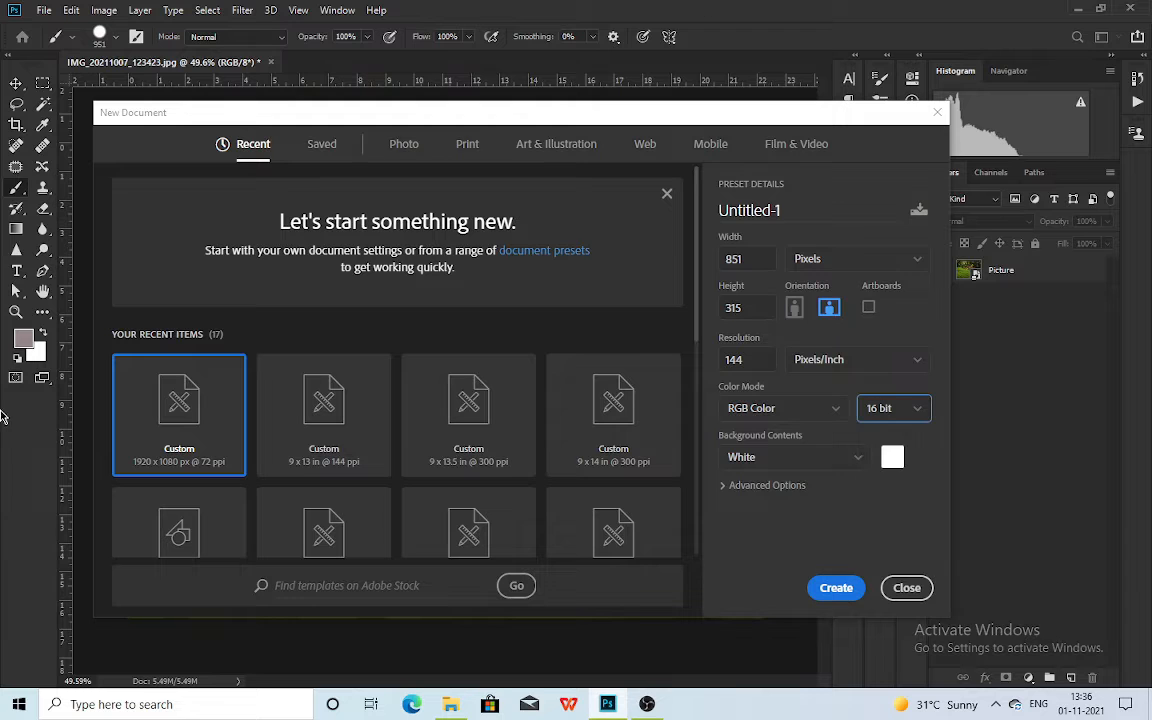
click(836, 588)
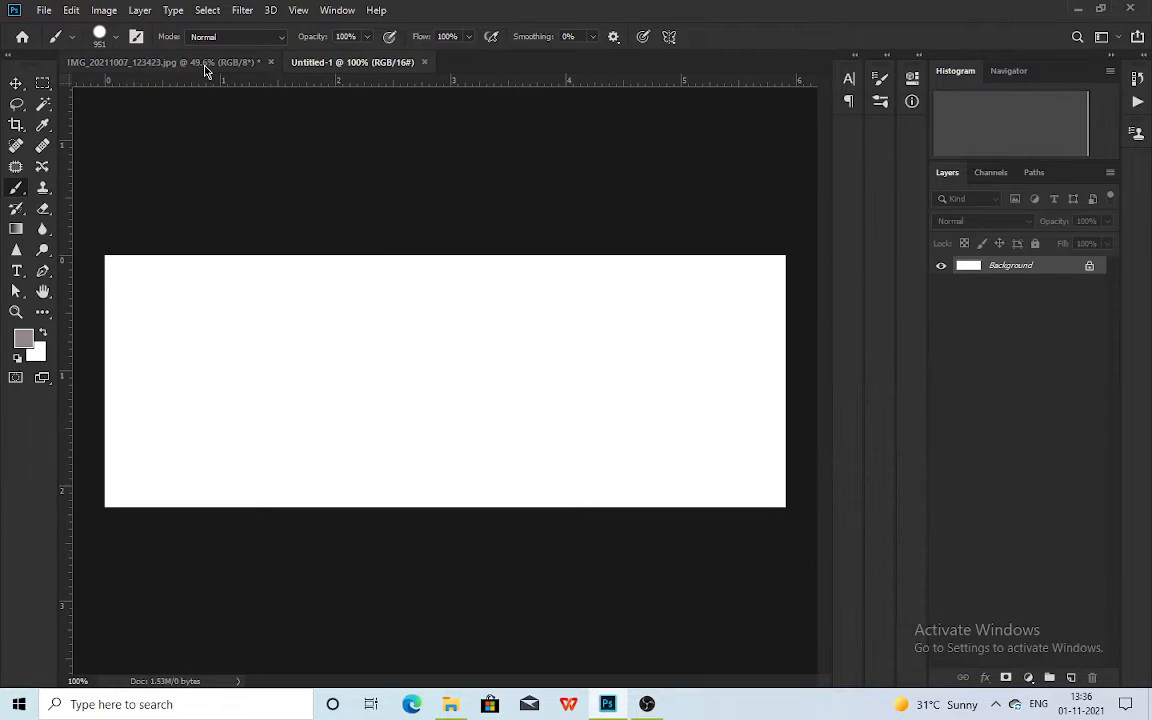
Copy the Picture layer from the leaf photo document into Untitled-1, accepting the bit-depth difference
click(16, 83)
click(205, 62)
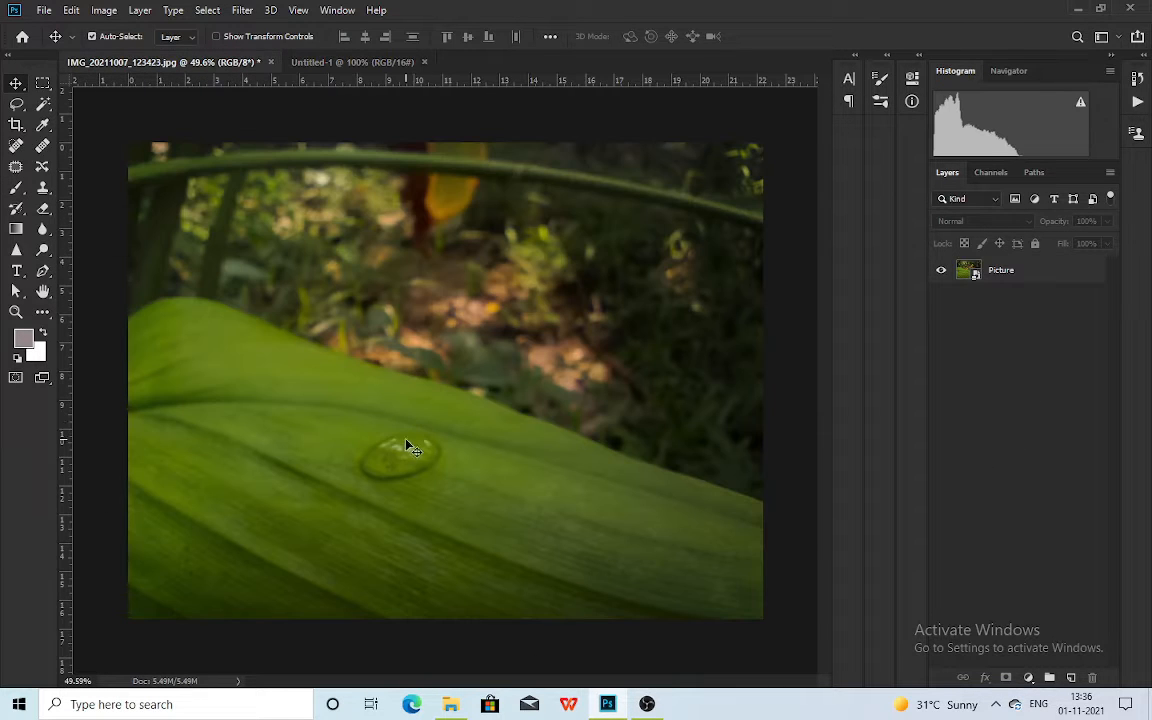
mouse_move(381, 417)
mouse_down()
mouse_move(408, 372)
mouse_move(350, 60)
mouse_move(393, 414)
mouse_up()
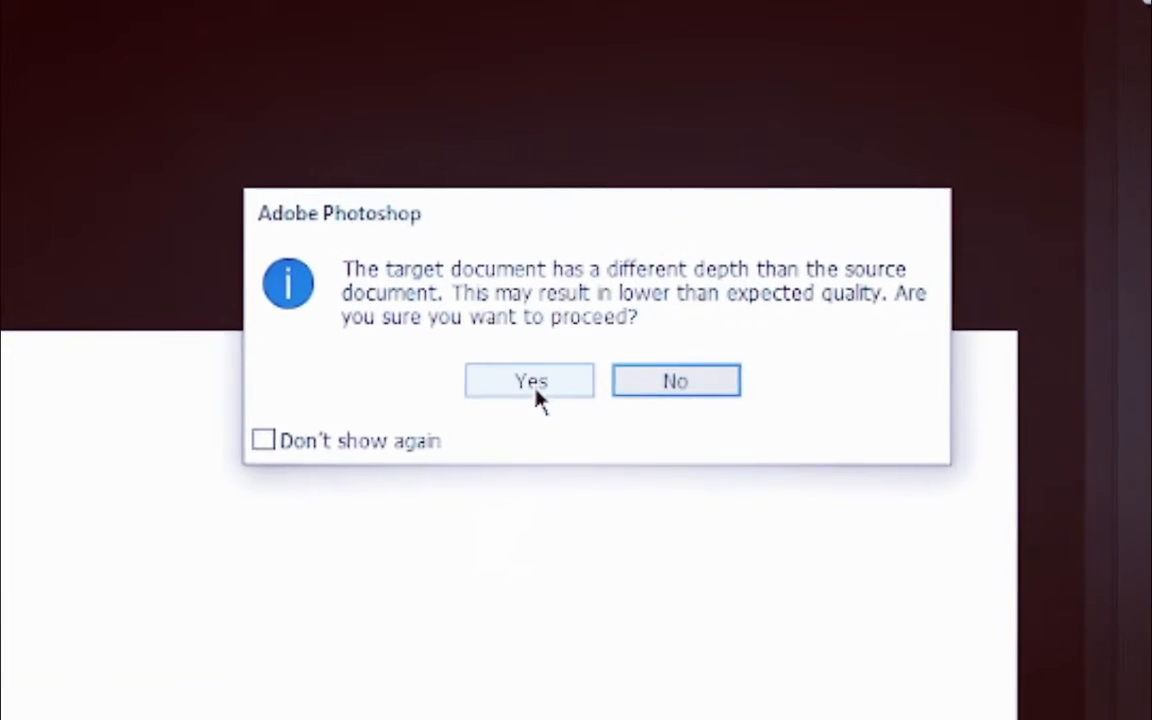
click(525, 404)
Scale the Picture layer to about 28% and position it so the leaf and water drop fill the cover canvas
drag(558, 290, 563, 265)
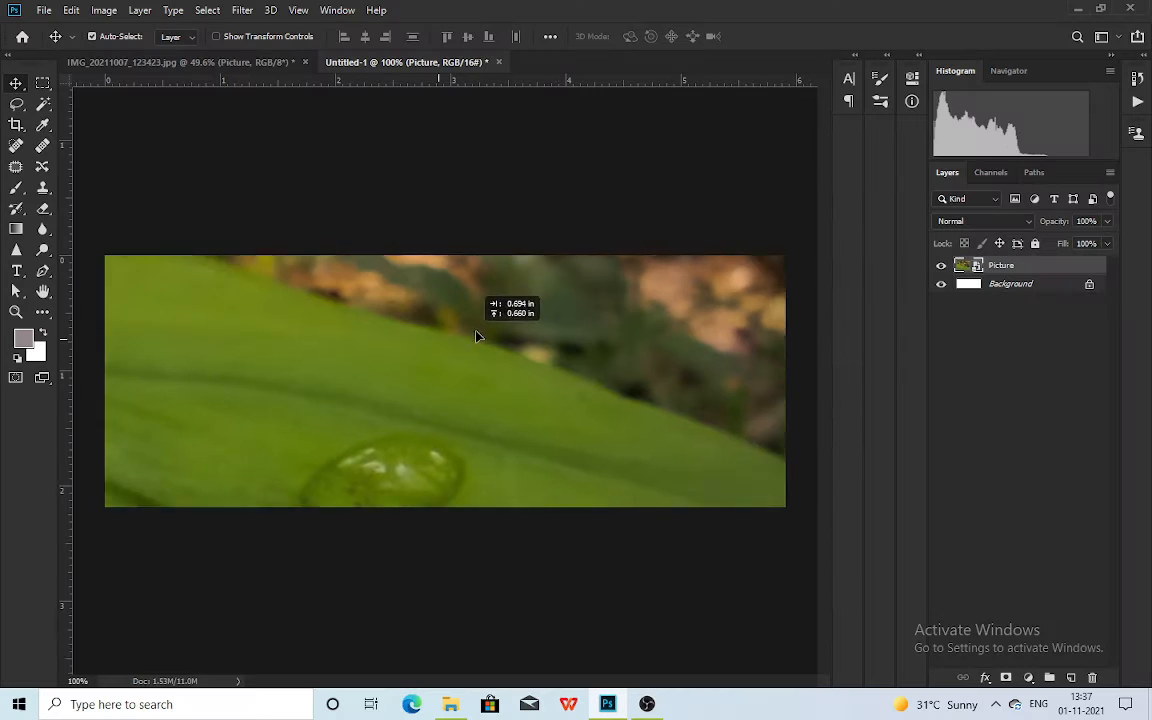
key(ctrl+t)
key(ctrl+0)
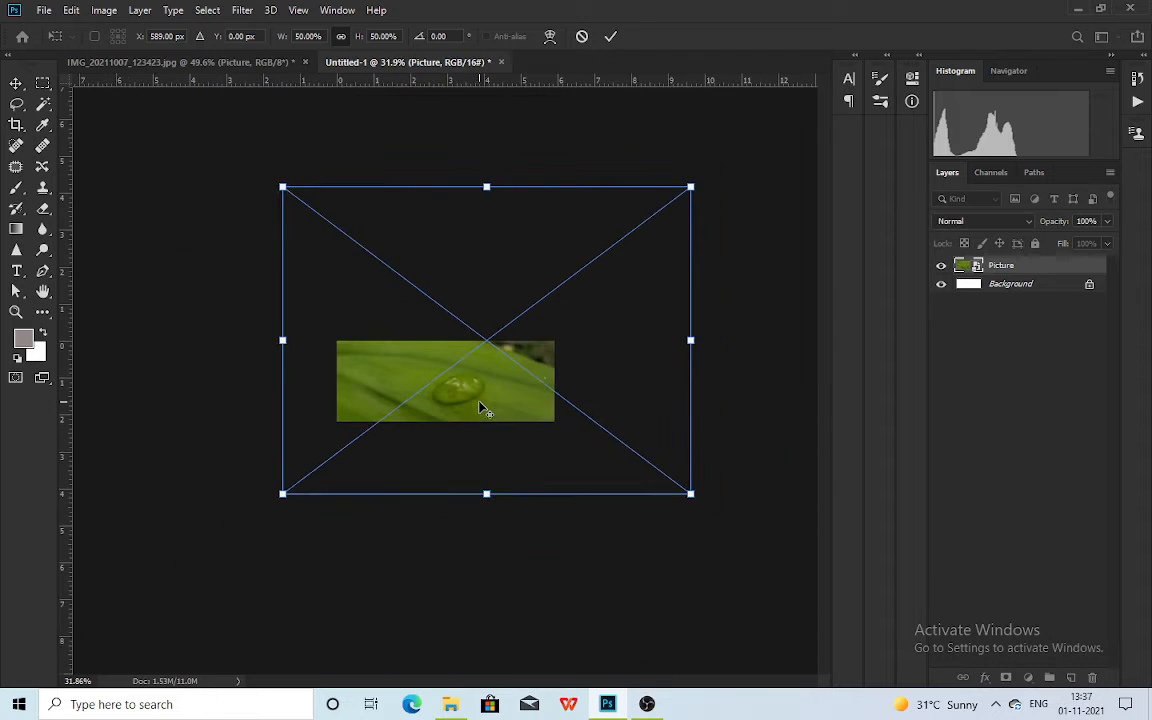
drag(538, 375, 513, 399)
drag(666, 365, 494, 395)
scroll(471, 398, up, 10)
mouse_move(439, 571)
mouse_down()
mouse_move(437, 501)
mouse_move(437, 558)
mouse_up()
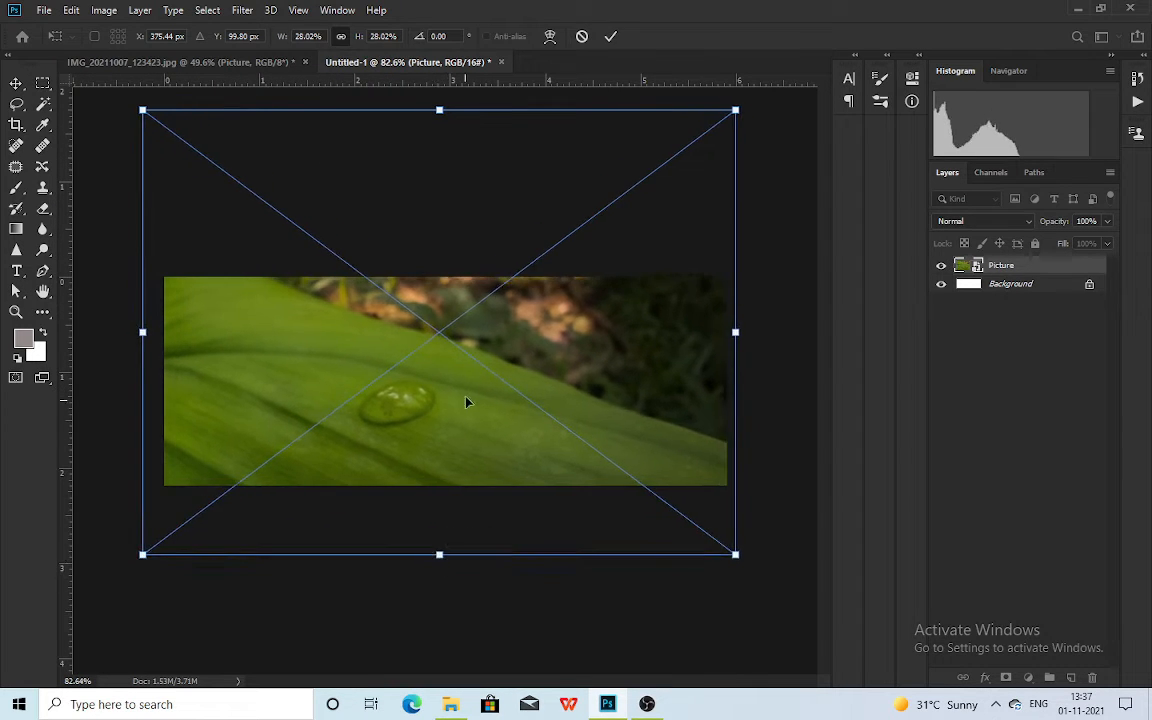
drag(467, 397, 476, 426)
key(Return)
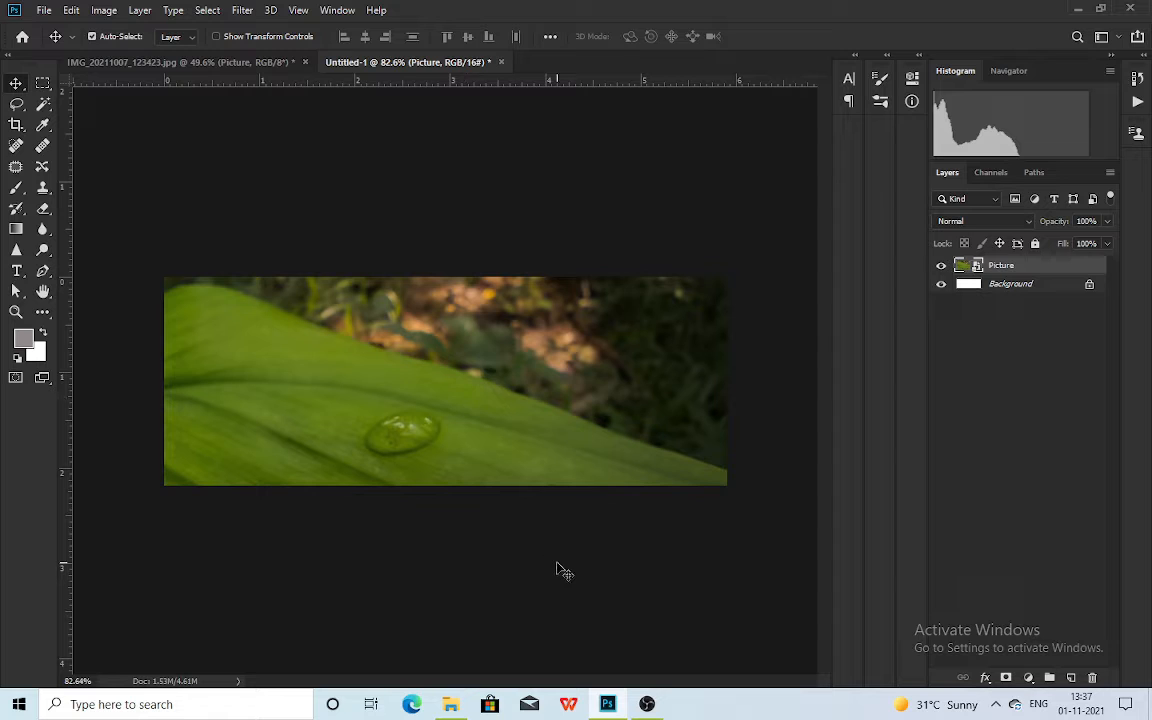
Add white 10 pt text on the photo reading "Running water never grows state, so you just have to keep on flowing"
key(t)
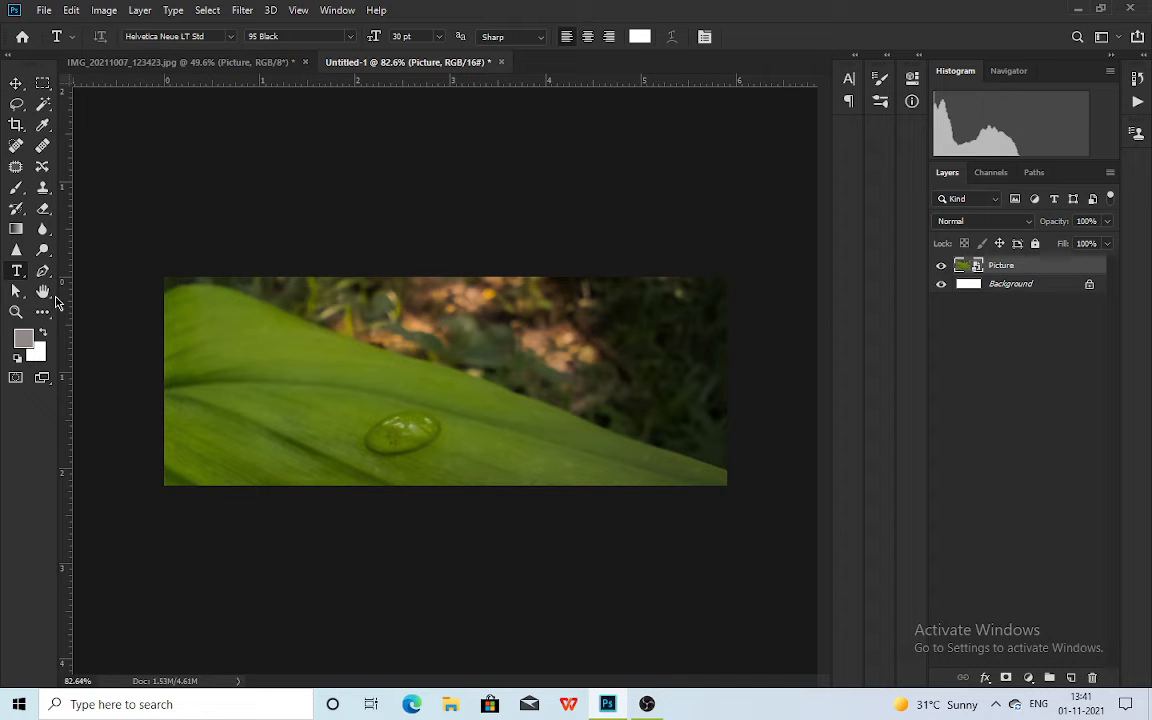
click(302, 373)
click(438, 37)
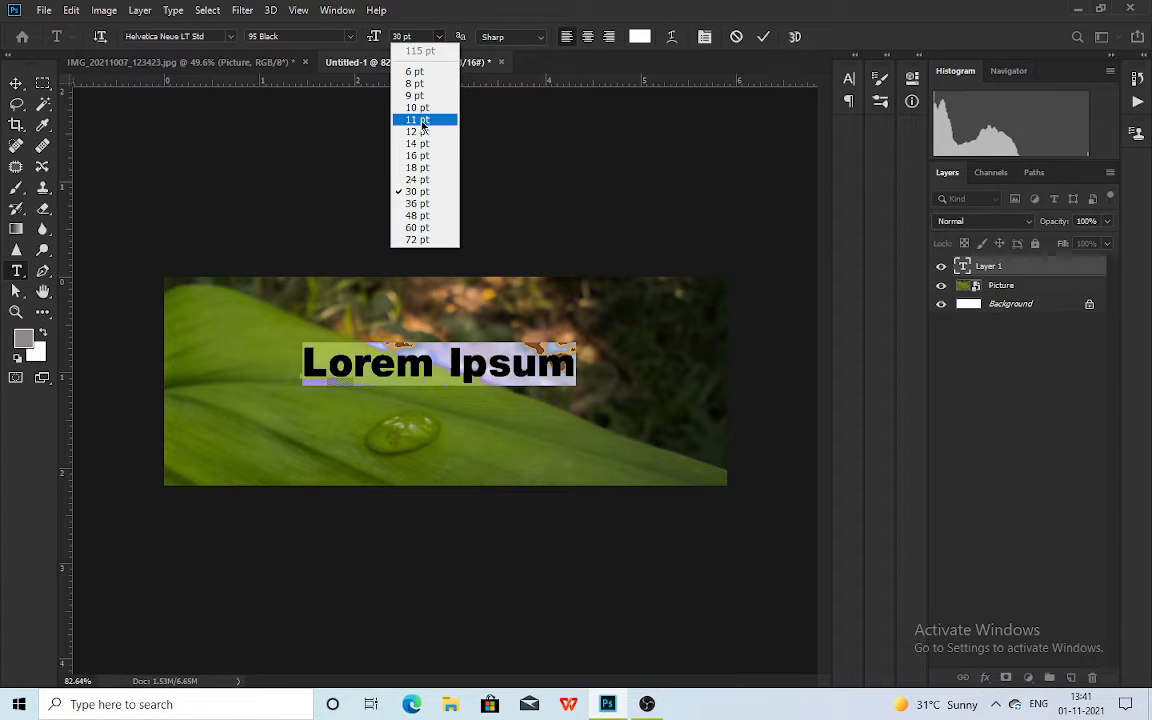
click(420, 114)
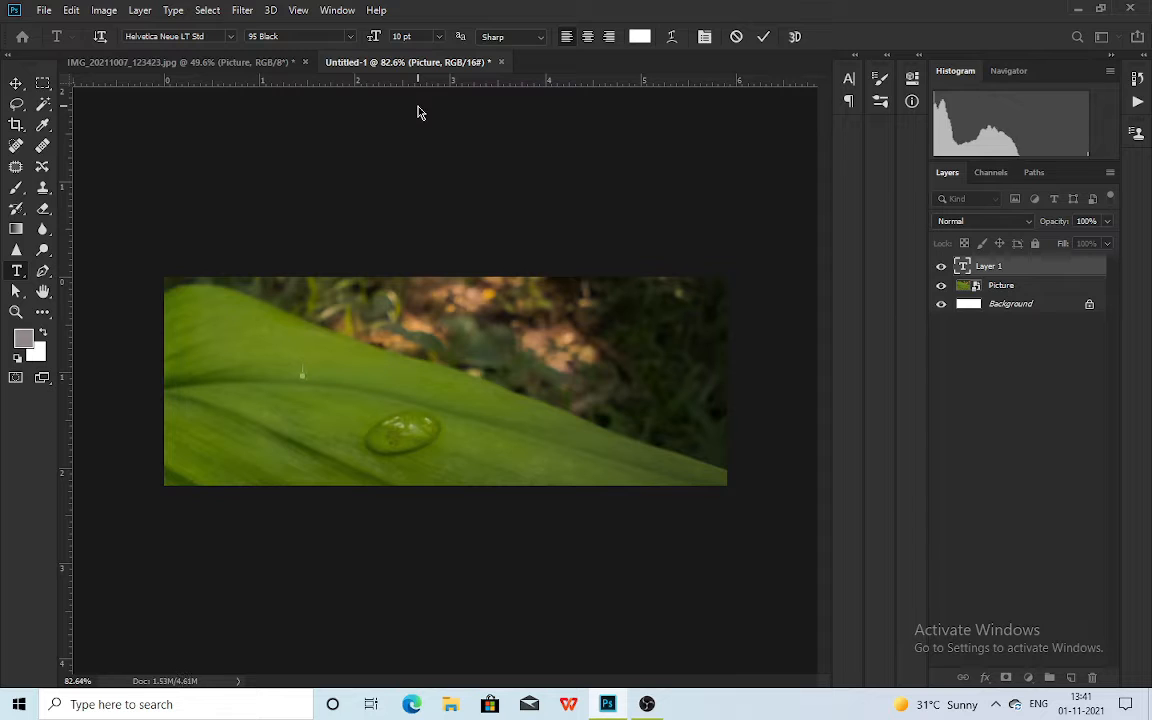
text(R)
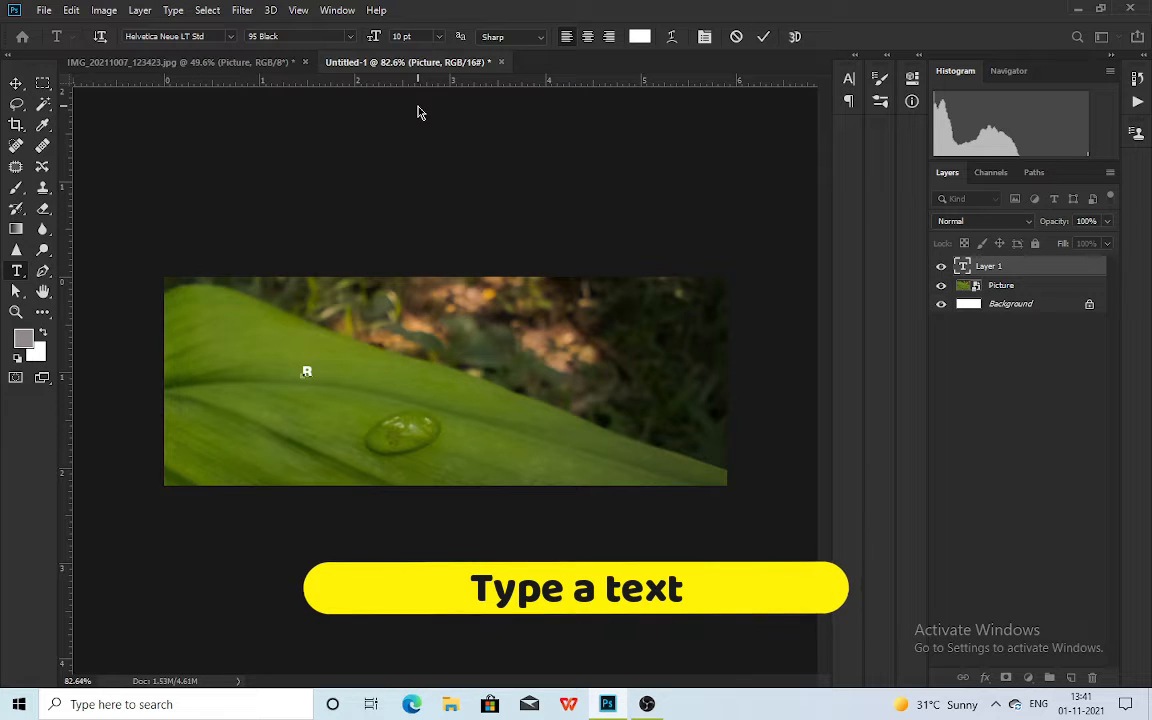
text(u)
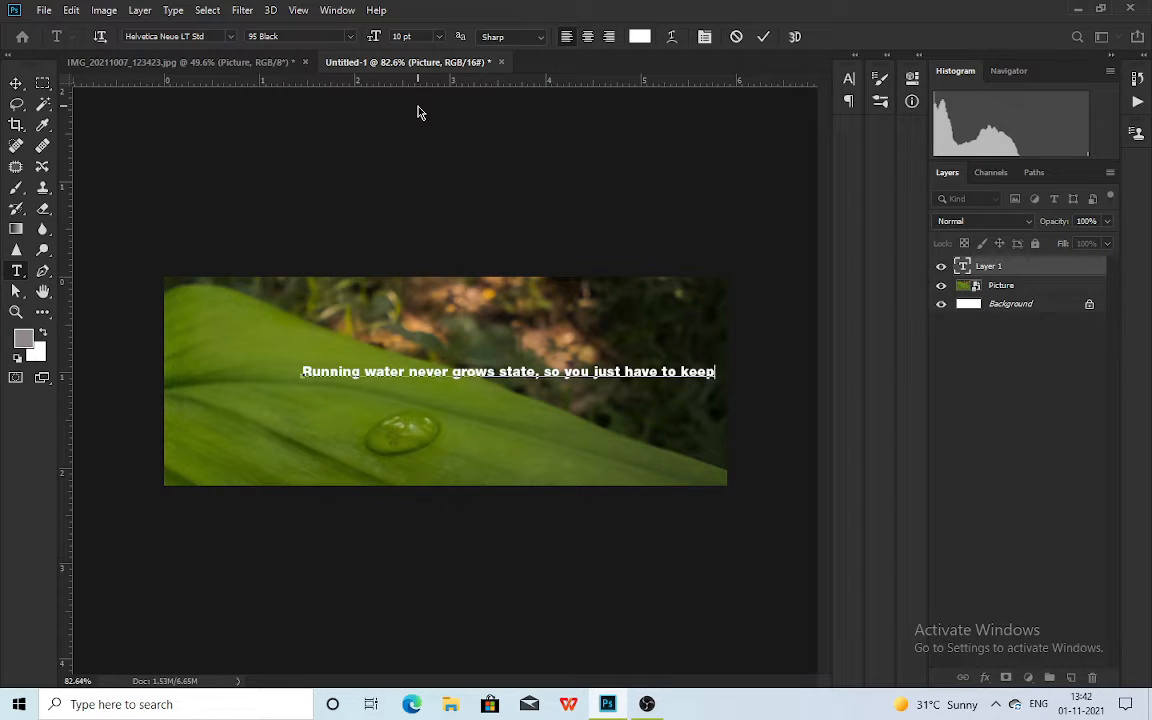
text(on flowing)
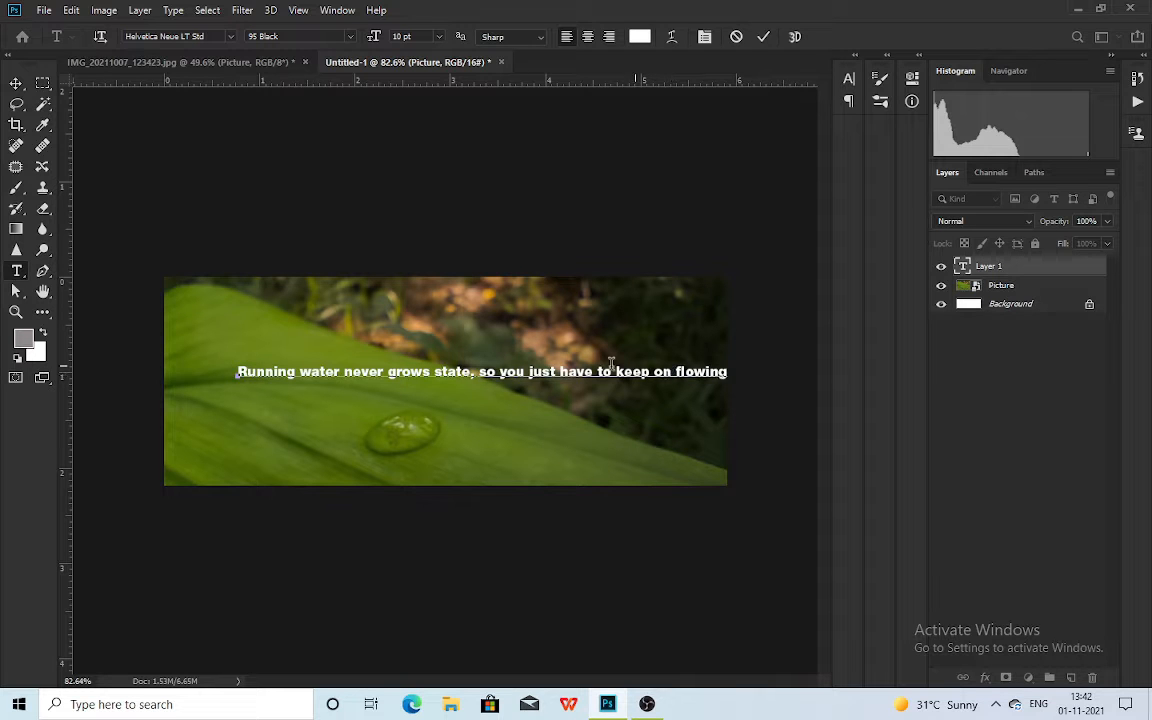
Break the quote onto a second line before "so you just have" and move the text higher on the photo
click(479, 371)
key(Return)
click(15, 83)
drag(363, 364, 387, 310)
Set the leading of the whole quote text to Auto
double_click(387, 315)
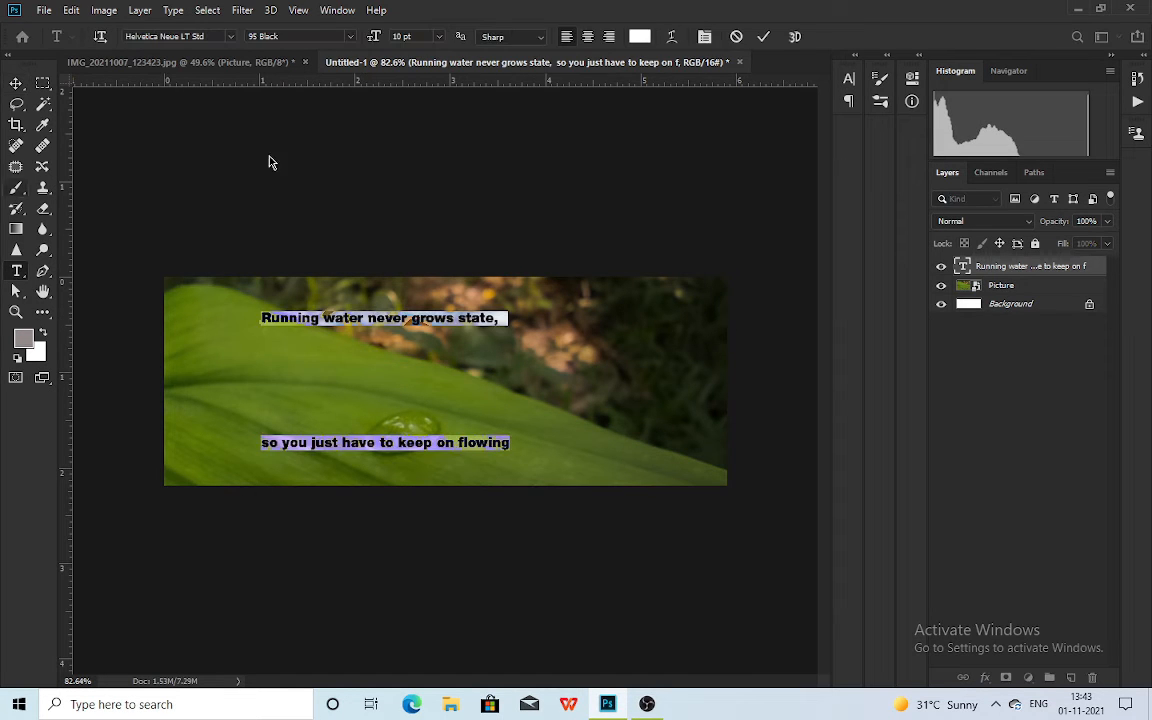
click(849, 80)
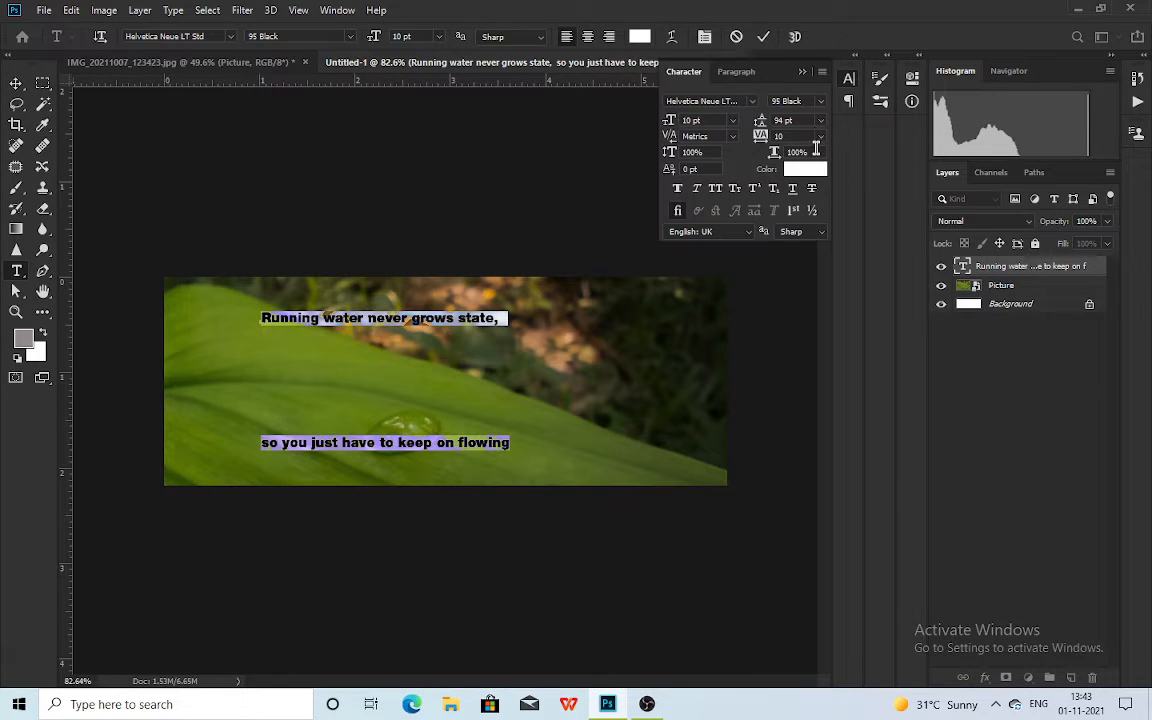
click(821, 121)
click(815, 137)
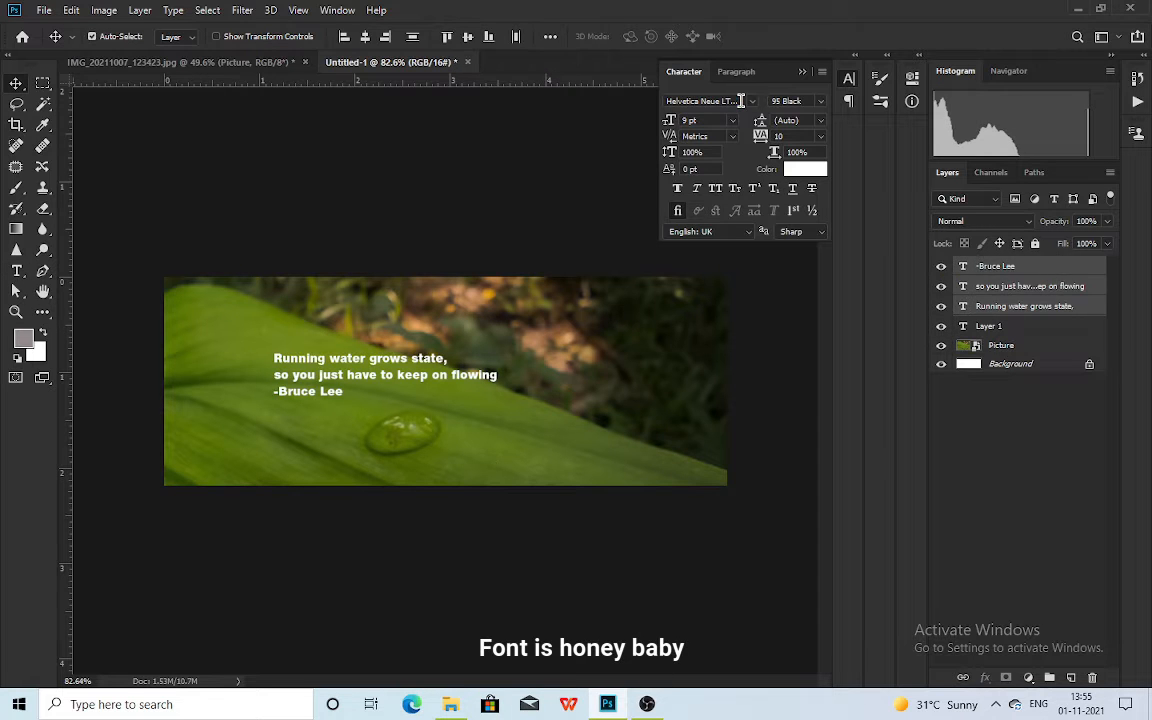
Change the font of the two quote lines and the "-Bruce Lee" credit to Honey Baby
click(740, 100)
text(ho)
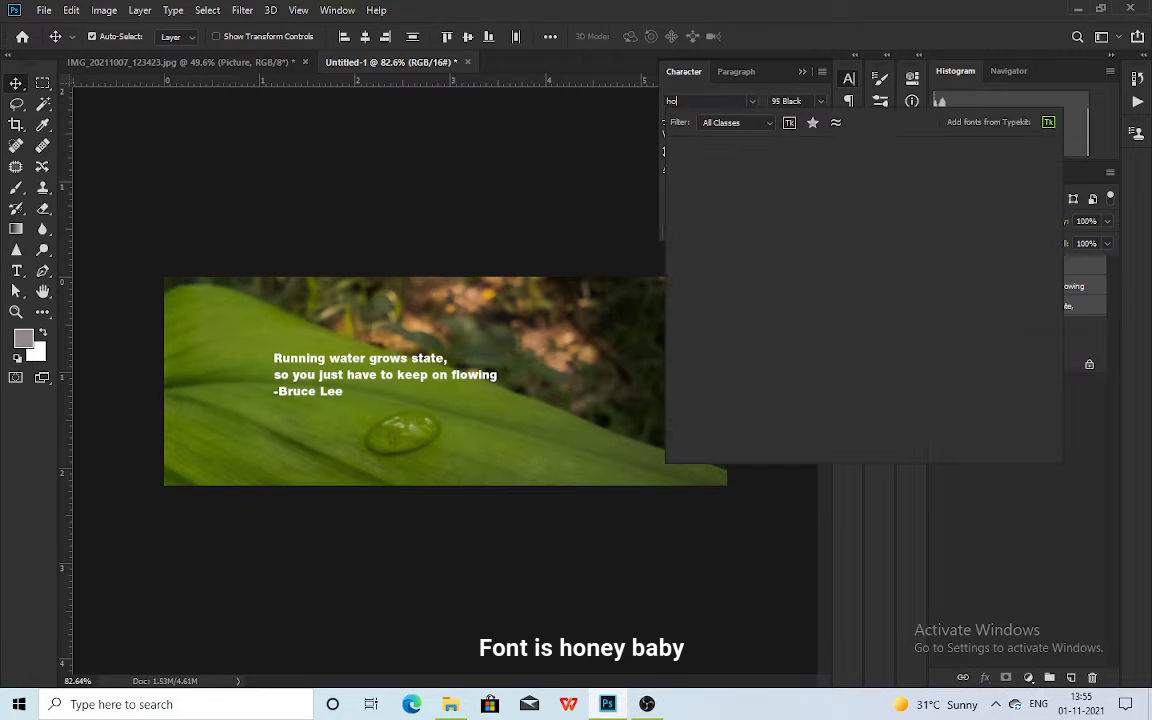
click(761, 152)
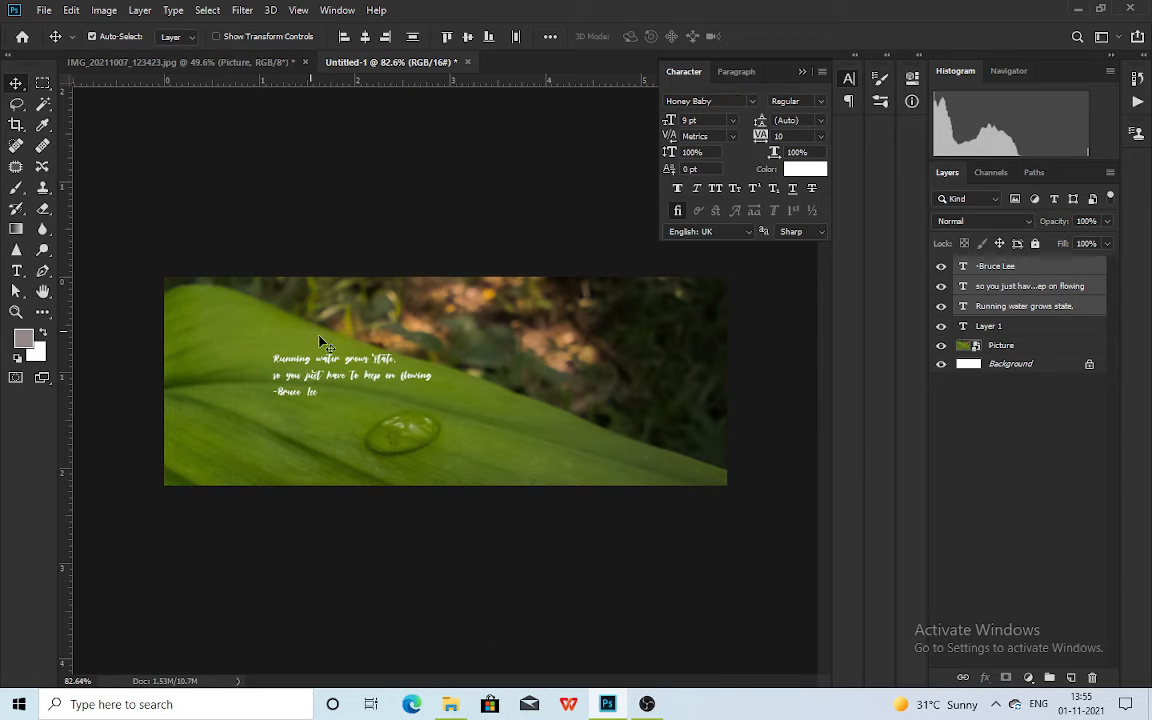
Enlarge the two quote lines and the "-Bruce Lee" credit together to 14.77 pt
drag(343, 362, 368, 362)
key(ctrl+z)
ctrl+click(1024, 270)
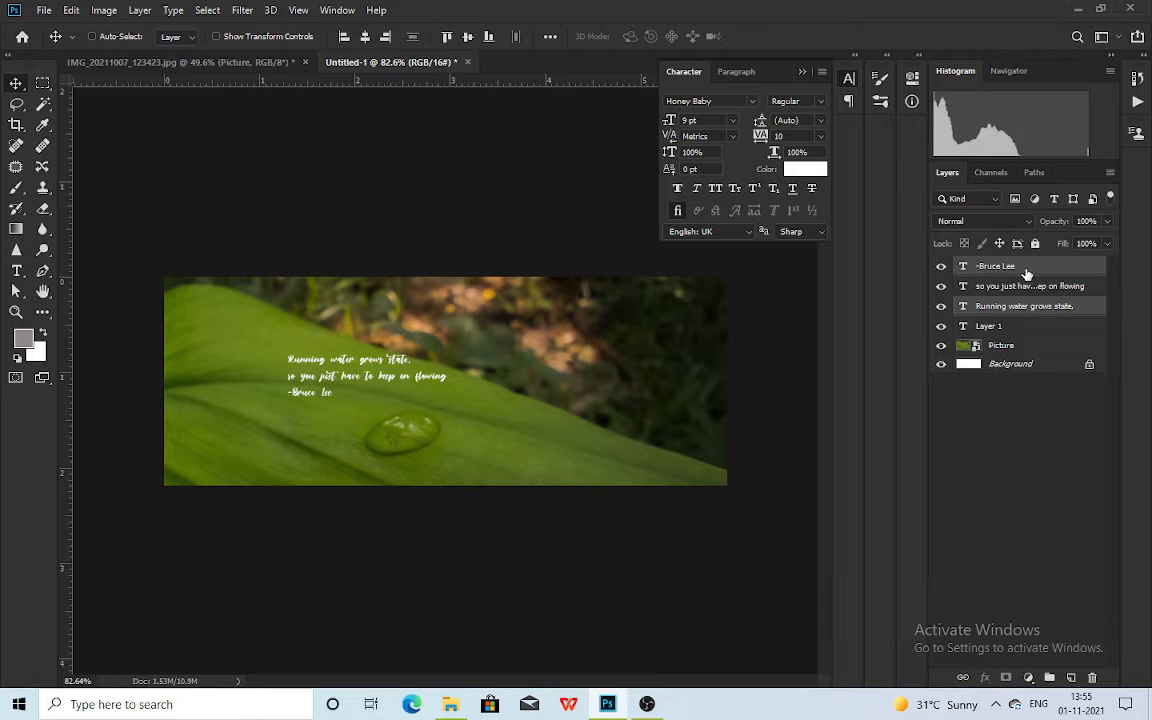
key(ctrl+t)
drag(450, 404, 596, 502)
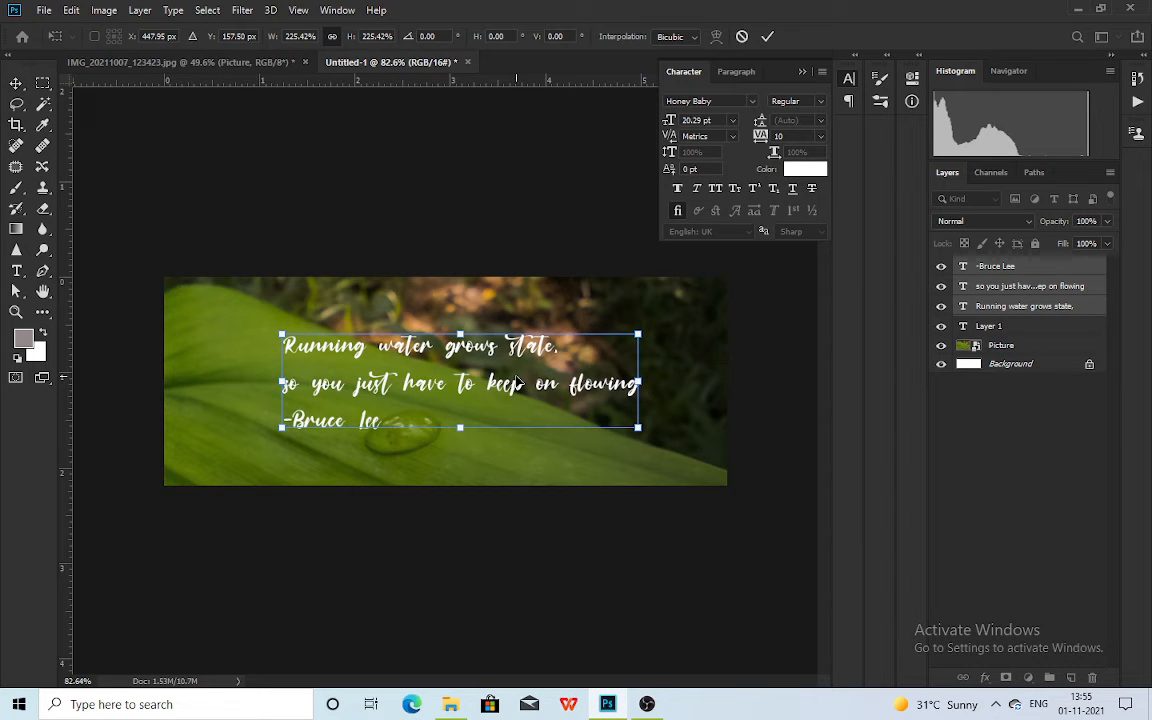
drag(641, 432, 552, 372)
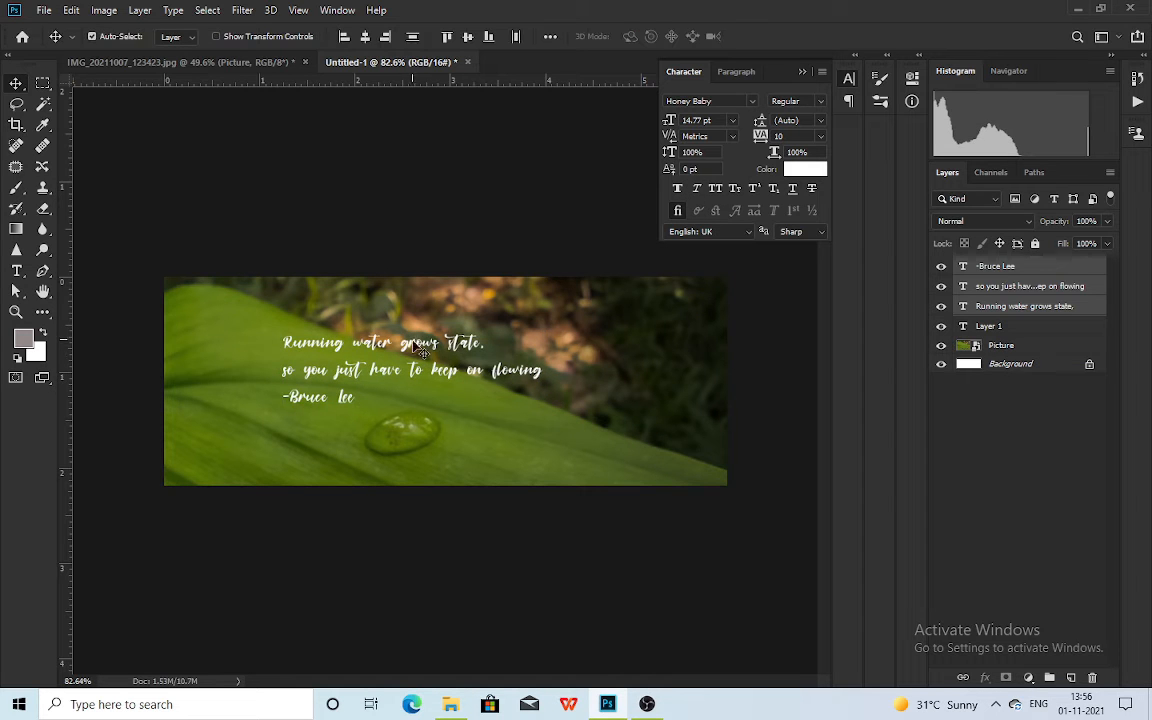
Move the first quote line down and indent the second line closely beneath it
click(1005, 395)
mouse_move(410, 343)
mouse_down()
mouse_move(421, 352)
mouse_move(410, 364)
mouse_up()
drag(473, 380, 486, 386)
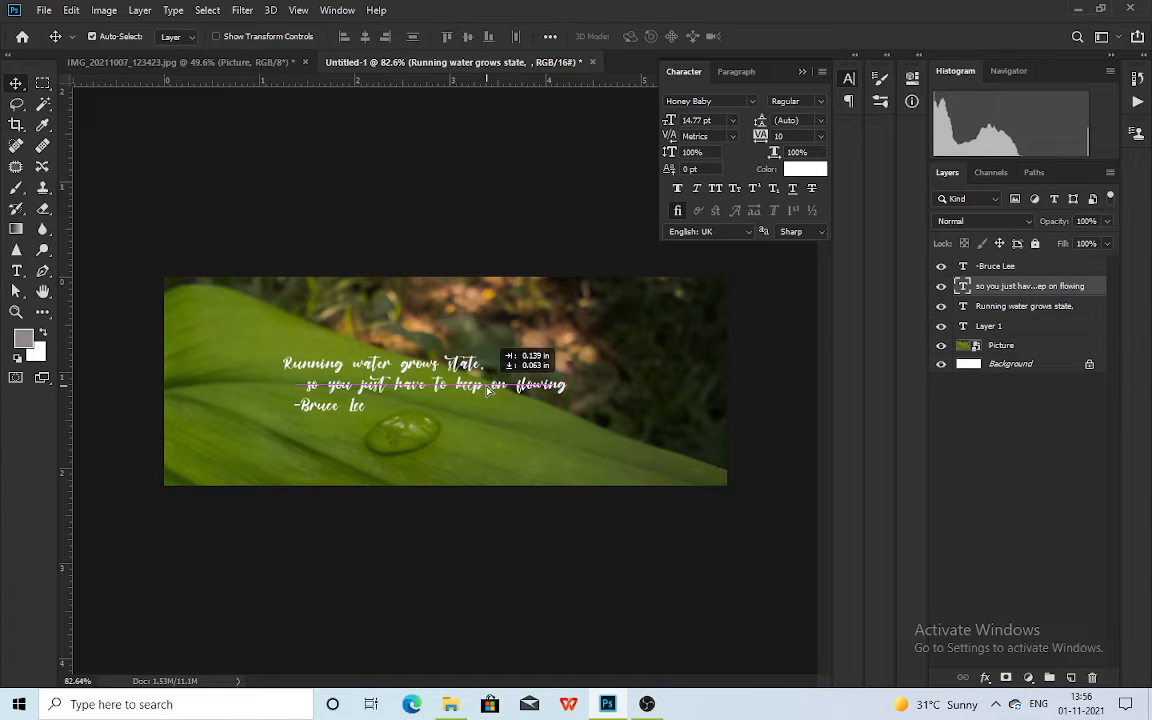
Make the second quote line and the "Running water grows state," line bold
double_click(565, 394)
click(802, 71)
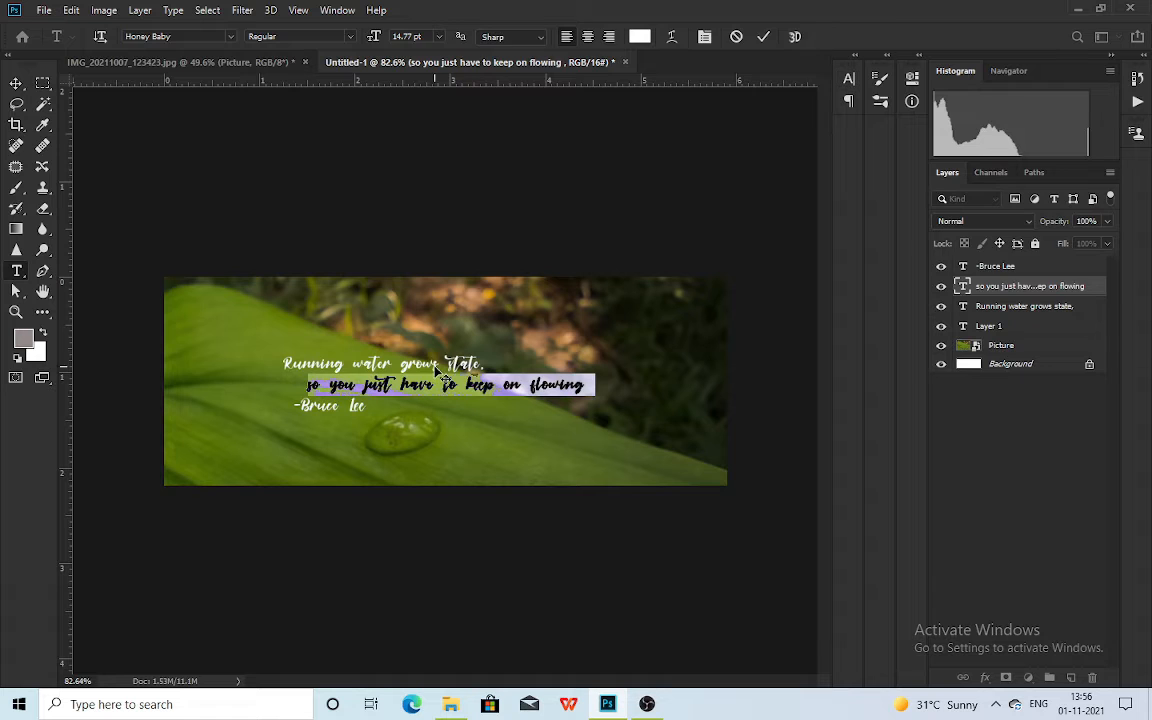
click(1010, 395)
click(1038, 306)
double_click(408, 364)
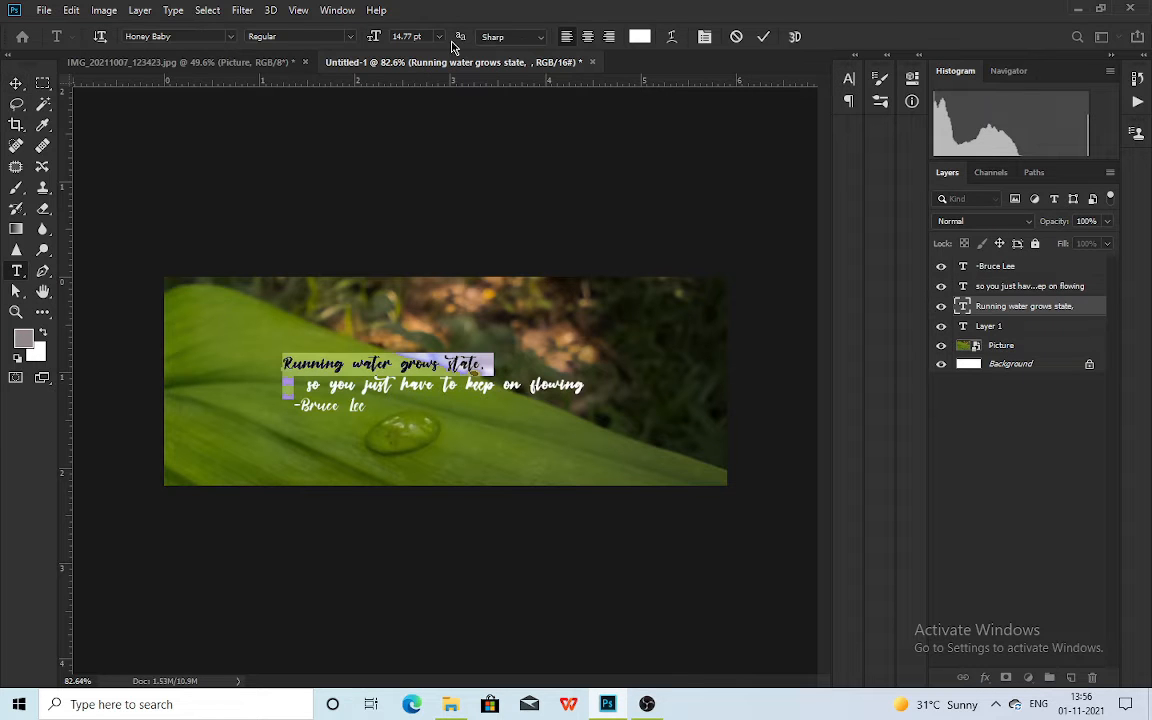
click(847, 79)
click(804, 71)
click(993, 393)
Scale the "so you just have to keep on flowing" line to 89.27% and place it just below the first line
scroll(420, 402, up, 8)
scroll(599, 257, down, 2)
drag(495, 320, 495, 325)
click(565, 355)
key(ctrl+t)
drag(700, 415, 650, 407)
drag(537, 378, 545, 375)
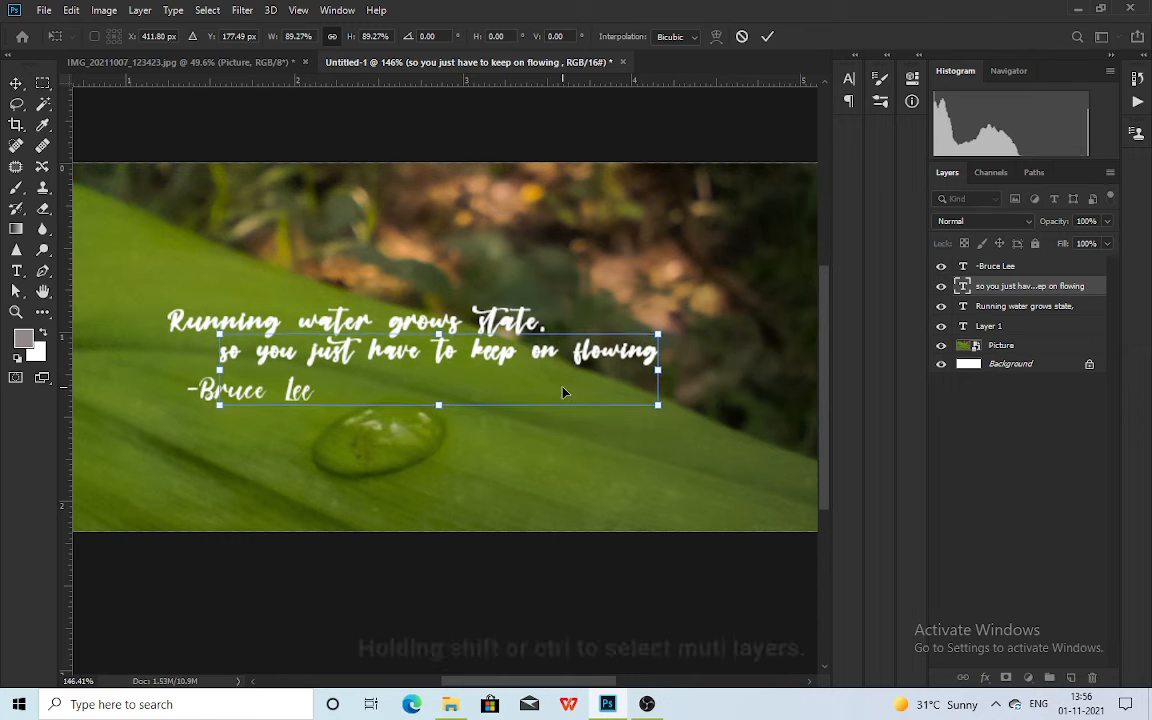
key(Return)
Move the "-Bruce Lee" credit below the end of the second quote line
drag(277, 390, 672, 384)
scroll(497, 425, down, 3)
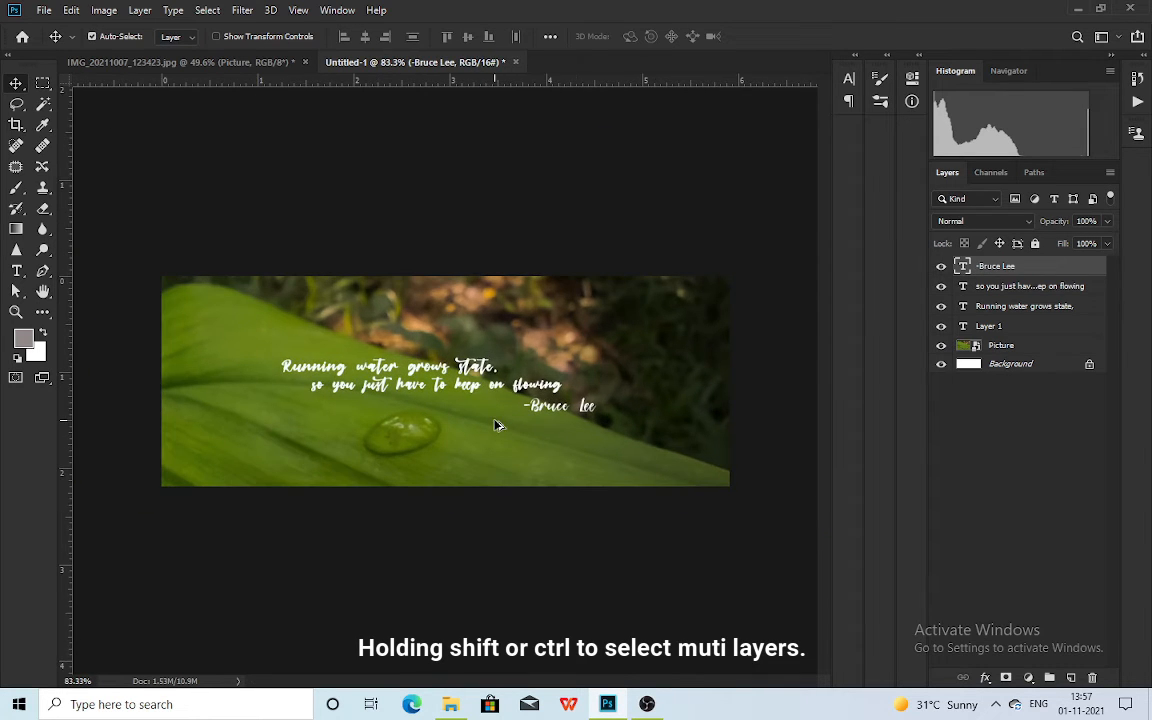
Group the two quote line layers and the "-Bruce Lee" layer into a group named text
click(1030, 288)
scroll(630, 405, up, 5)
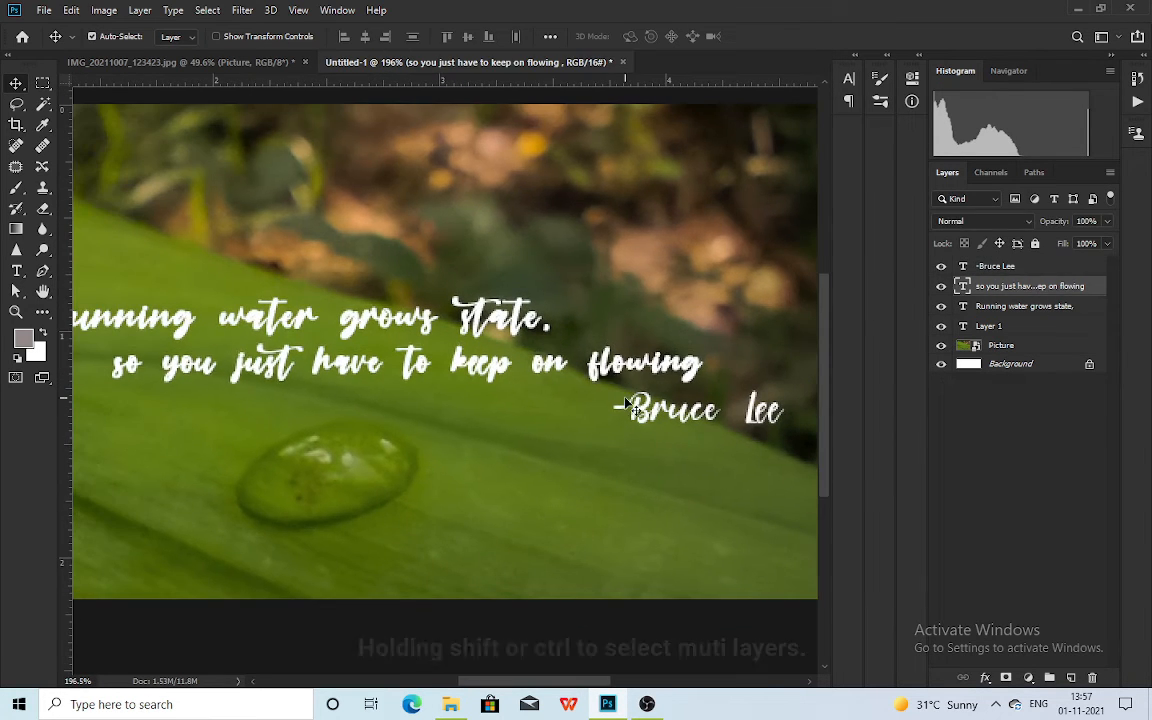
scroll(628, 405, down, 4)
scroll(628, 405, up, 1)
click(1052, 307)
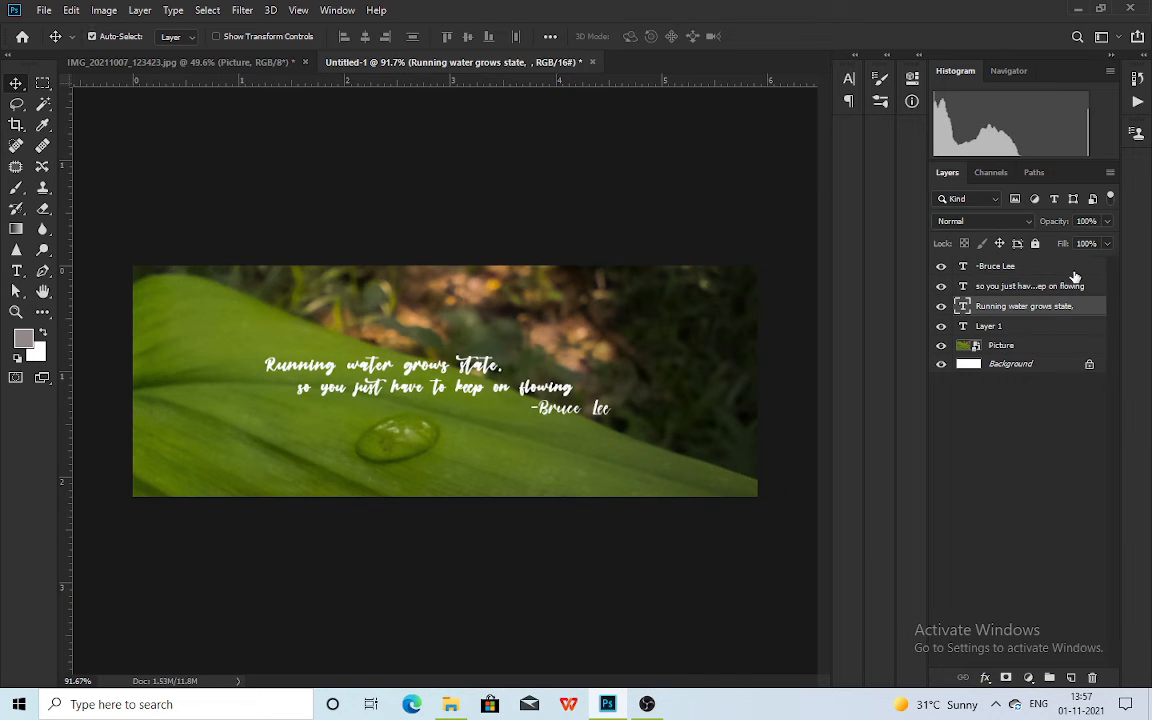
shift+click(1075, 268)
key(ctrl+g)
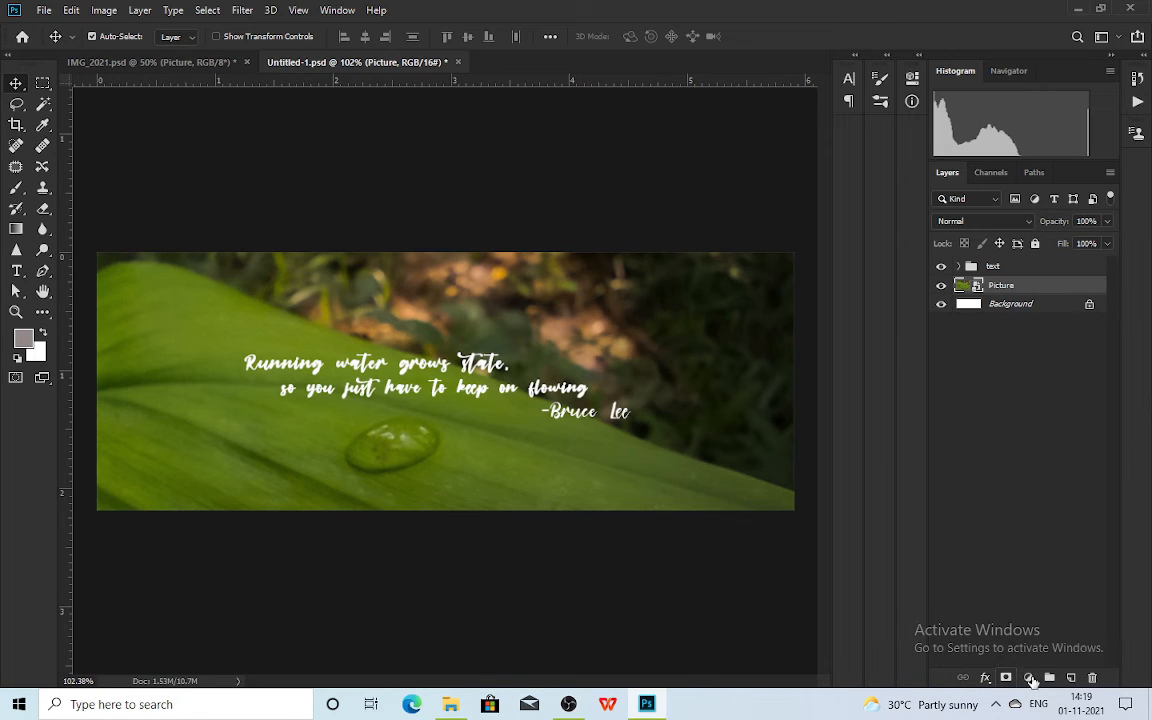
Add a Curves adjustment above the Picture layer and darken the shadows and midtones on its RGB curve, with the black point at input 18
click(1028, 677)
click(955, 432)
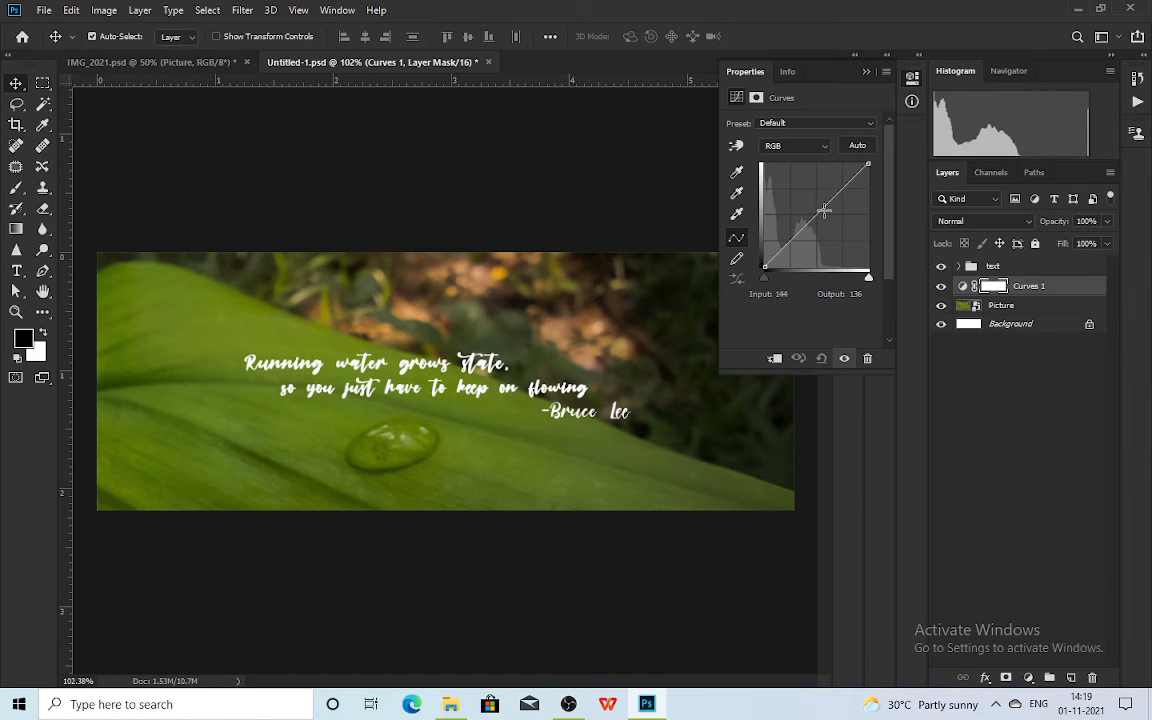
drag(824, 210, 824, 213)
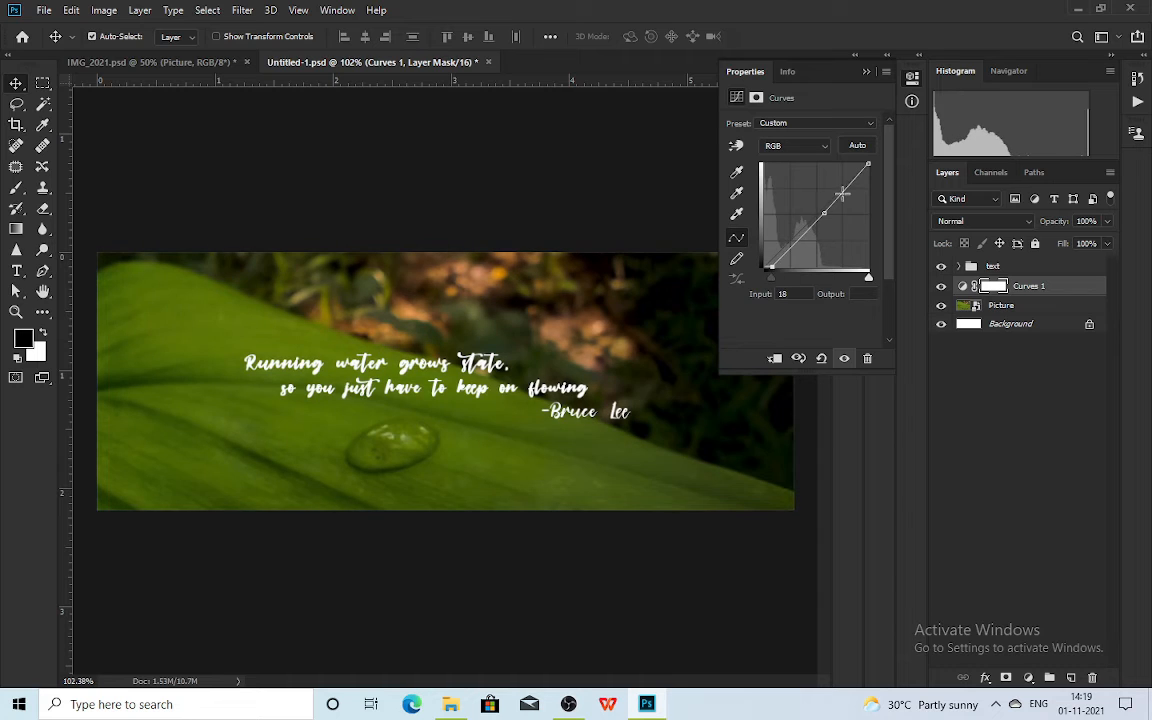
mouse_move(868, 278)
mouse_down()
mouse_move(851, 280)
mouse_move(879, 278)
mouse_up()
Lower the Green channel's midtones at input 135 in the curves adjustment and compare the image with and without it
click(804, 146)
click(792, 187)
drag(819, 212, 819, 217)
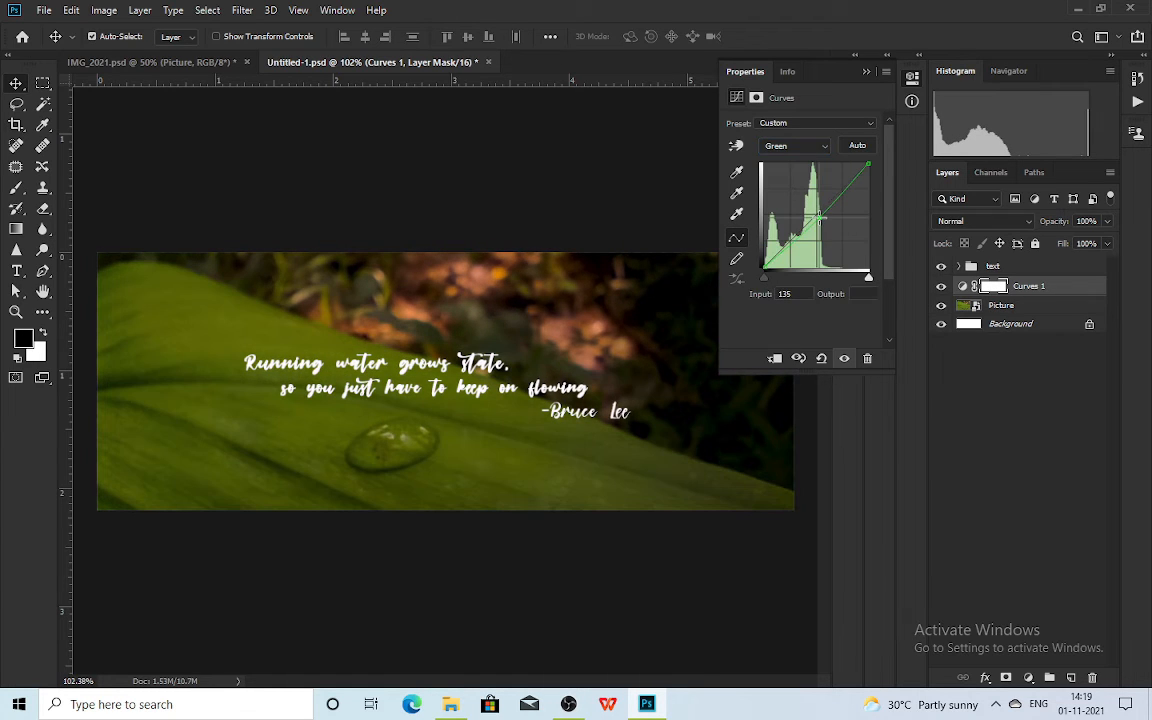
click(798, 145)
click(834, 236)
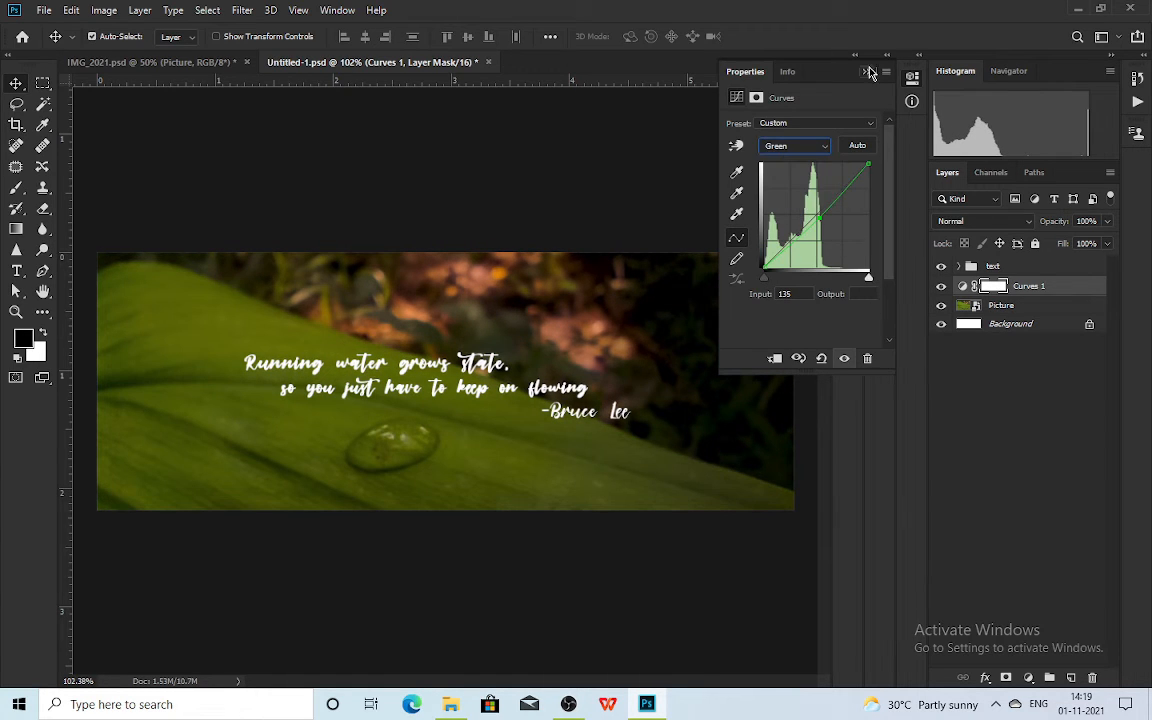
click(868, 72)
click(940, 286)
click(940, 286)
Add a new layer above the curves adjustment and set the brush colour to a brighter green based on the leaf's colour
click(1072, 677)
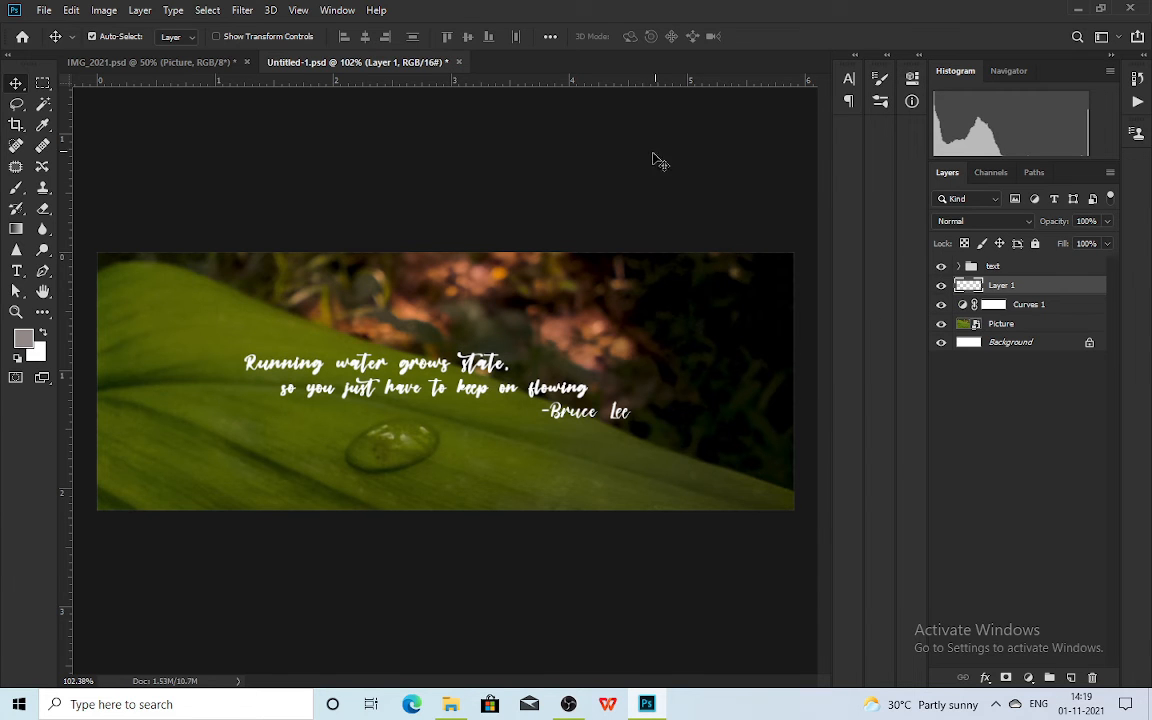
key(b)
alt+click(350, 400)
drag(545, 309, 303, 298)
click(24, 338)
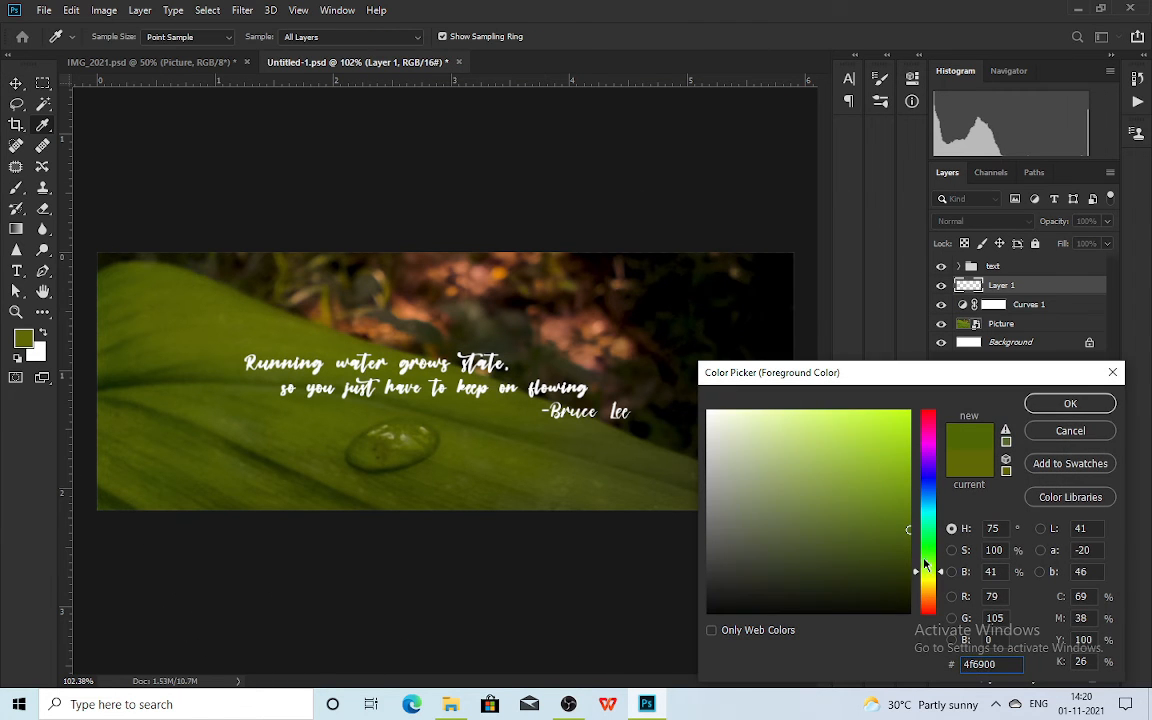
key(Return)
Set the brush hardness to 0%
click(469, 38)
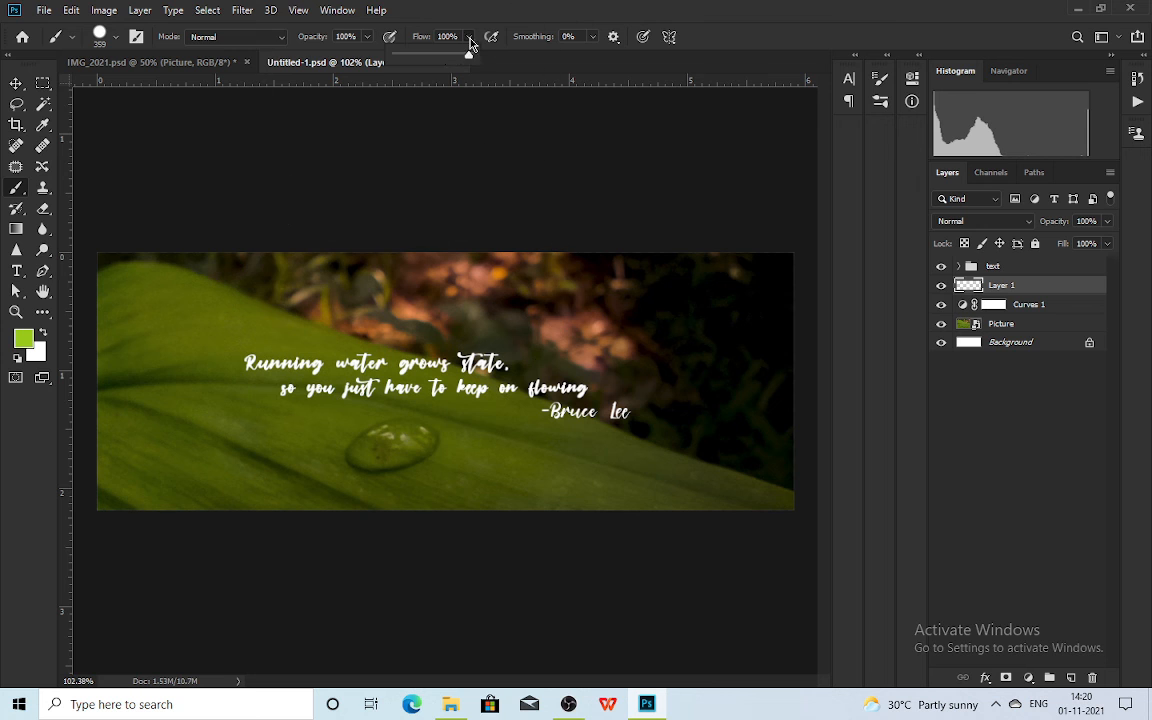
click(116, 37)
drag(187, 123, 78, 115)
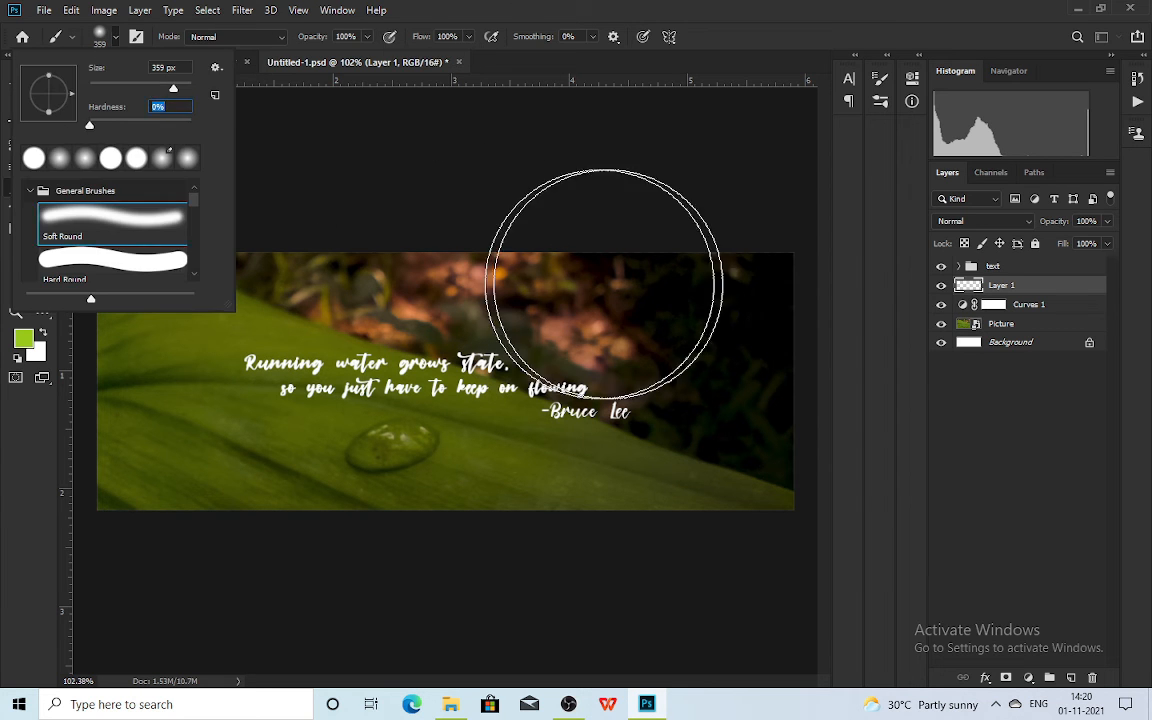
Try a soft green glow painted with the 359 px brush over the photo's upper-right corner, and shift its position
drag(604, 285, 823, 249)
click(775, 243)
key(v)
drag(694, 334, 577, 330)
key(ctrl+z)
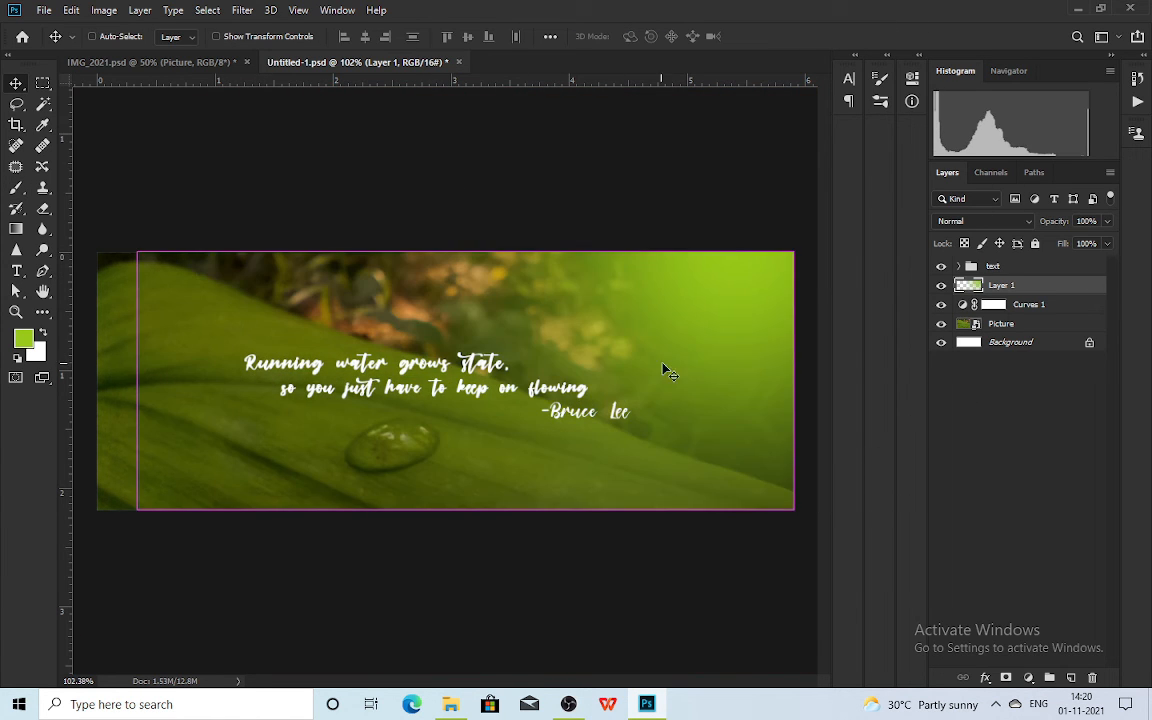
click(940, 286)
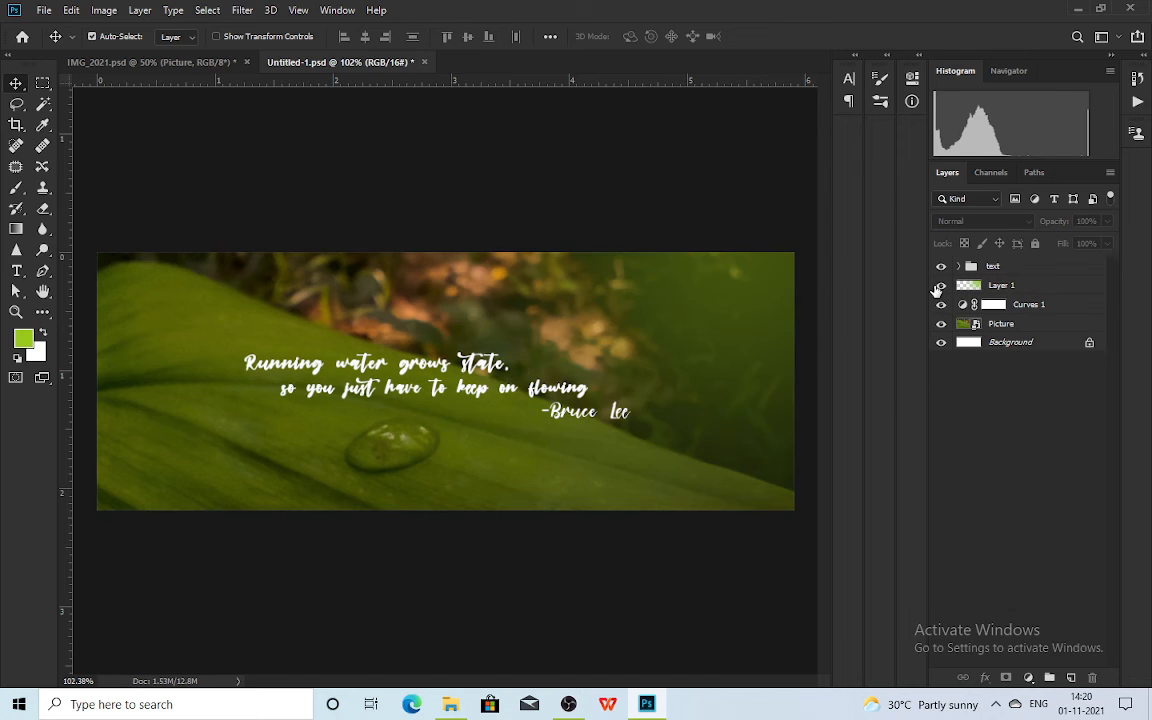
click(938, 288)
drag(752, 318, 876, 419)
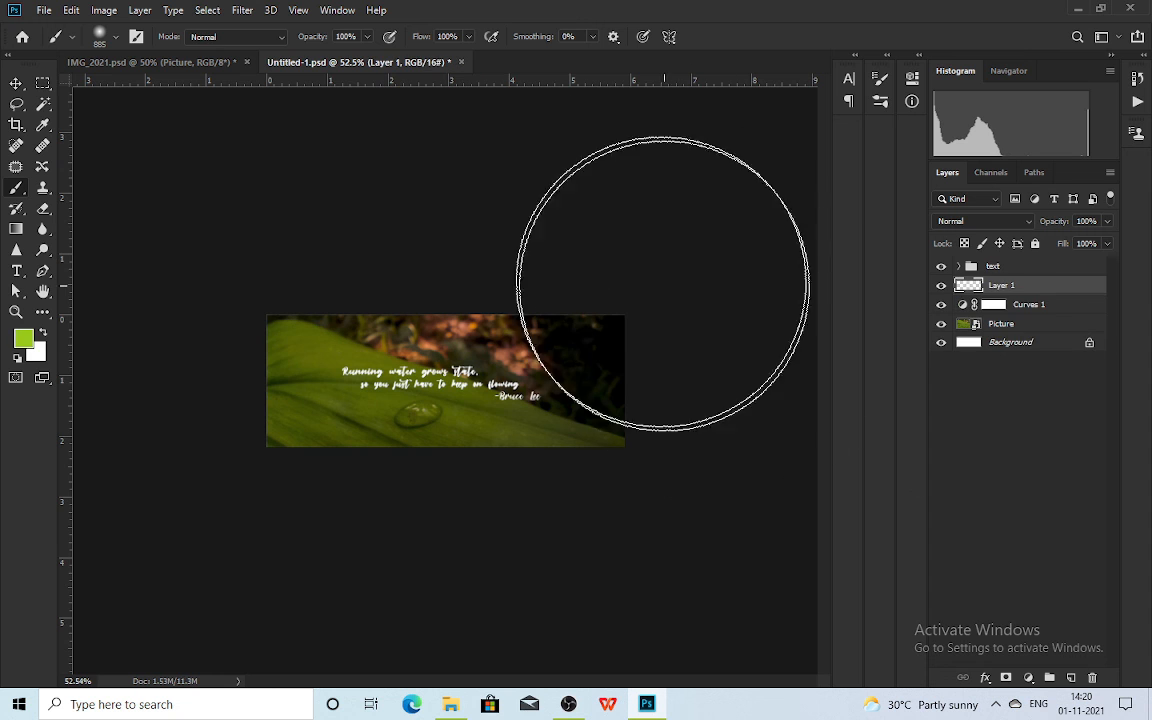
Paint soft green light spilling in from outside the canvas with an 885 px brush, starting beyond the photo's upper-right corner
click(669, 221)
scroll(162, 507, up, 4)
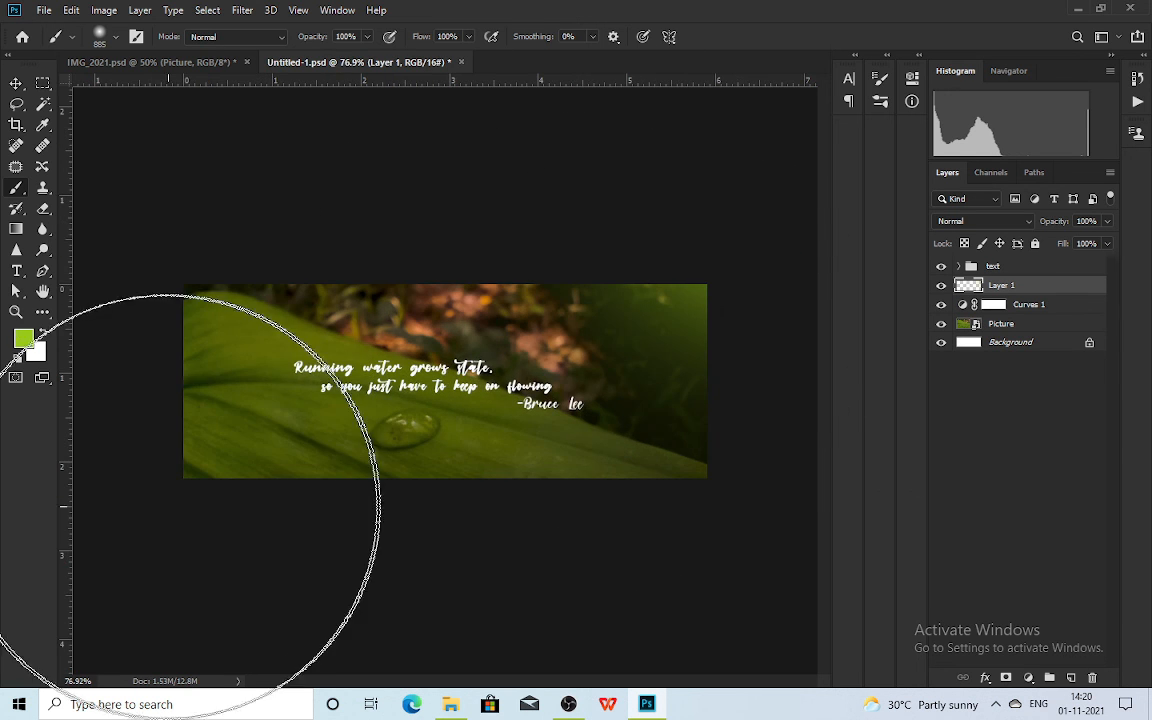
scroll(234, 517, down, 6)
scroll(456, 400, up, 8)
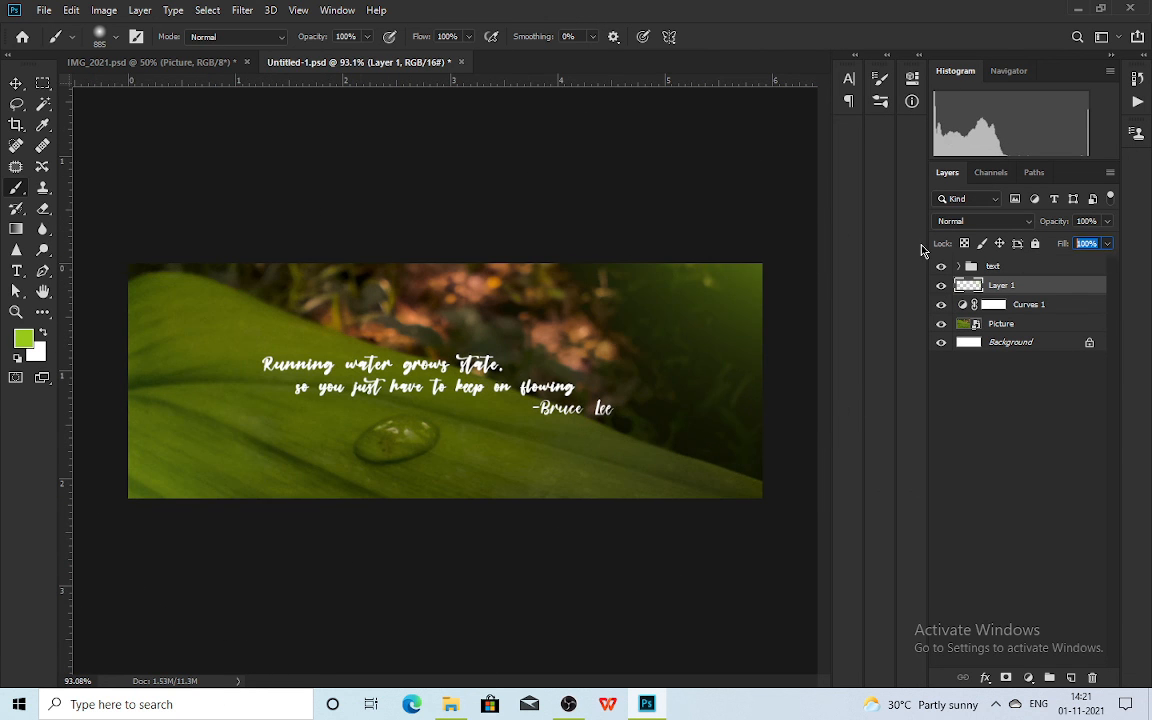
Set the fill of the green light layer to 80% and switch to the Move tool
text(80)
click(1036, 382)
scroll(398, 389, up, 2)
scroll(398, 389, down, 2)
click(12, 85)
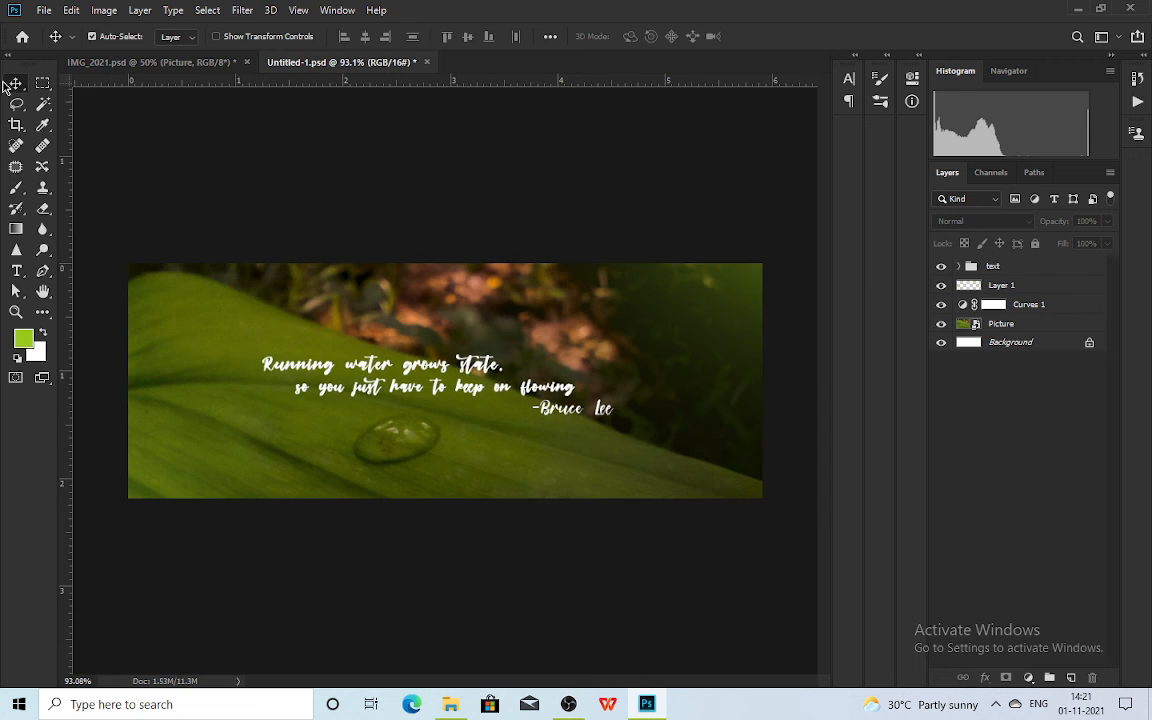
scroll(400, 390, down, 1)
Place the logo file into the cover above the text group and convert its layer to a smart object
click(451, 701)
drag(180, 195, 568, 442)
right_click(1034, 270)
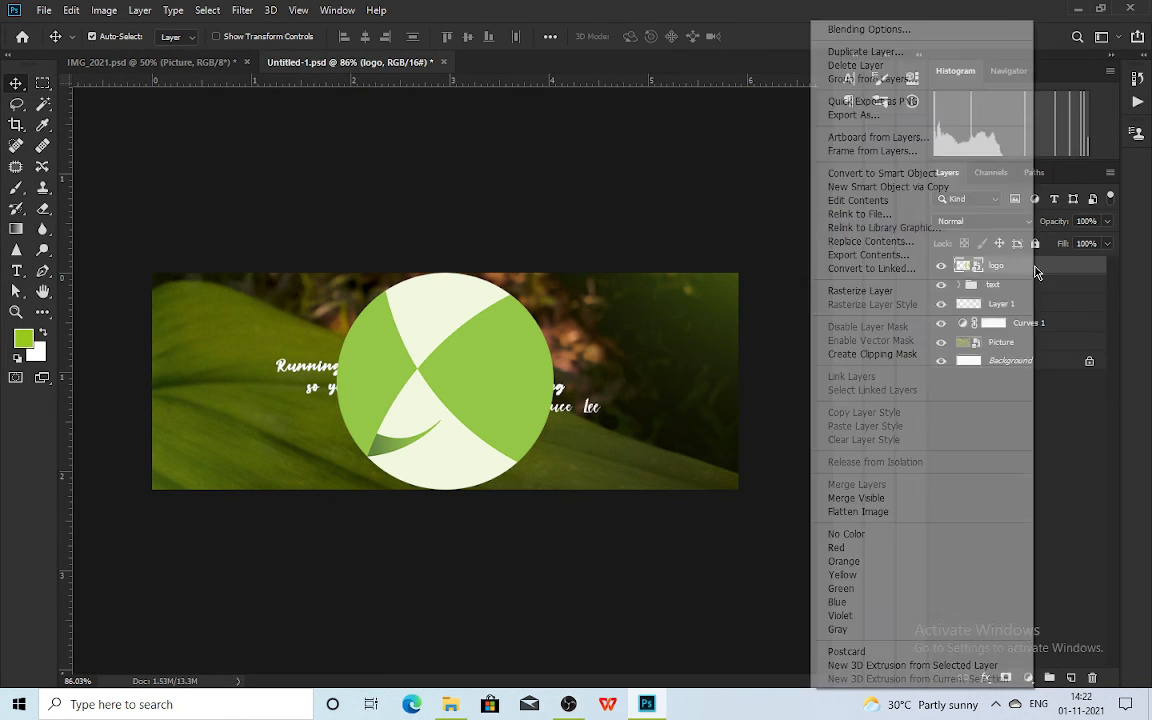
click(880, 172)
Scale the logo to 10.39% and place it at the cover's lower edge, below the water drop
key(ctrl+t)
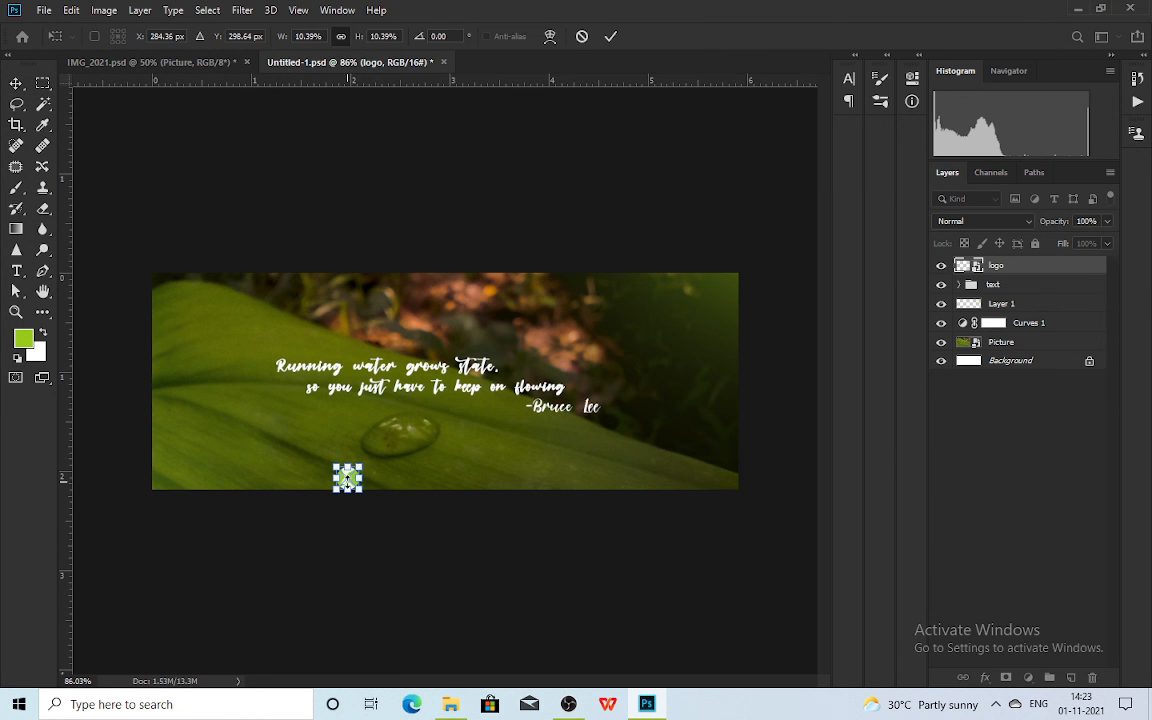